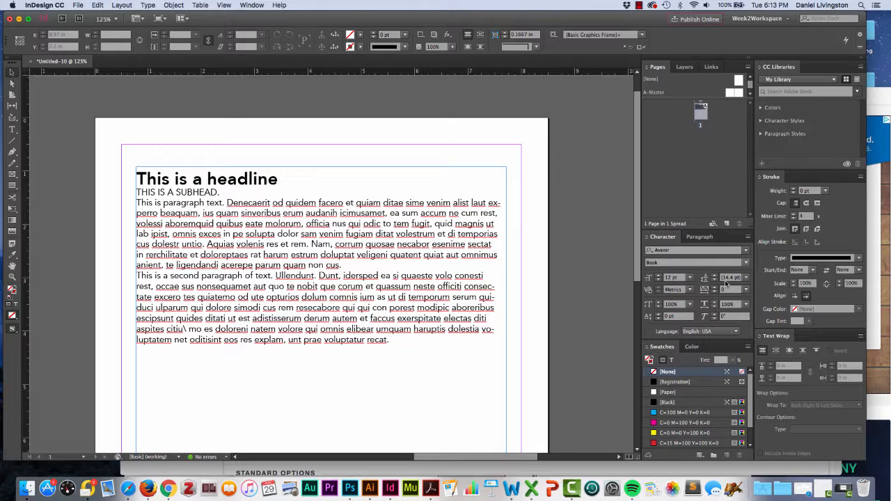
# Open the Paragraph panel, hide its extra options, then show the options again.
pyautogui.click(701, 238)
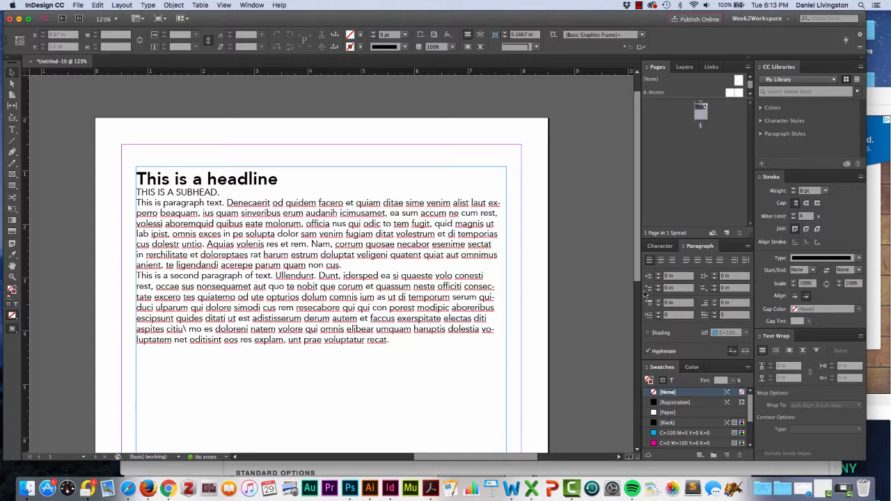
pyautogui.click(748, 248)
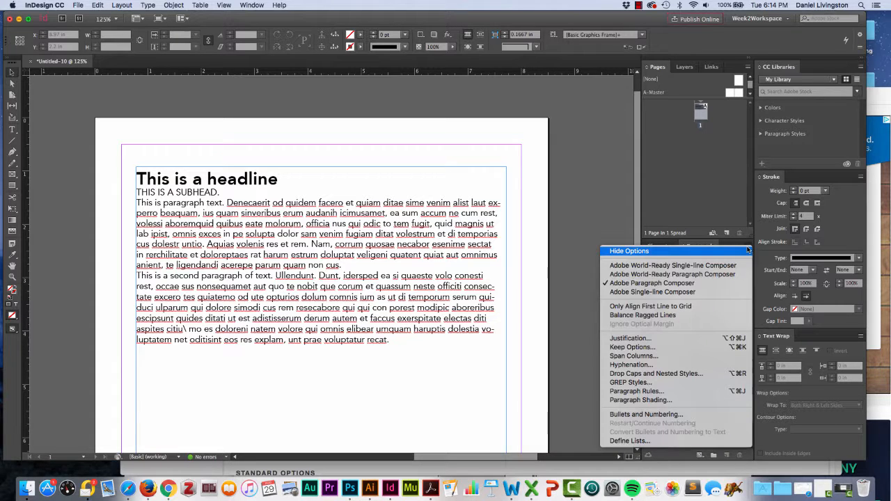
pyautogui.click(626, 251)
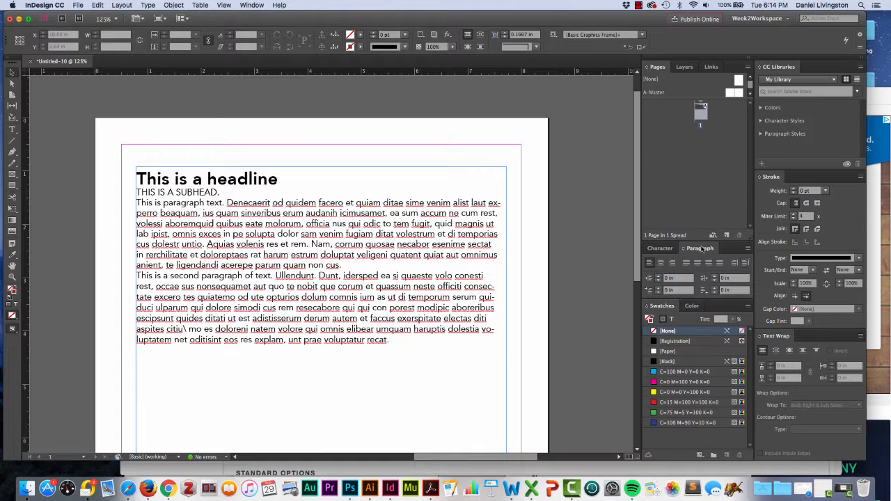
pyautogui.click(748, 251)
pyautogui.click(660, 254)
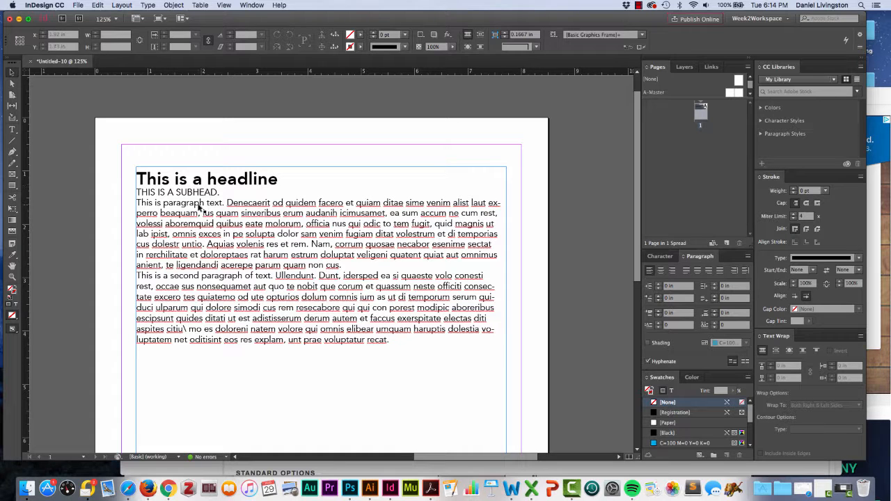
# Select the text frame and try right and centre alignment before returning all text to left alignment.
pyautogui.click(371, 232)
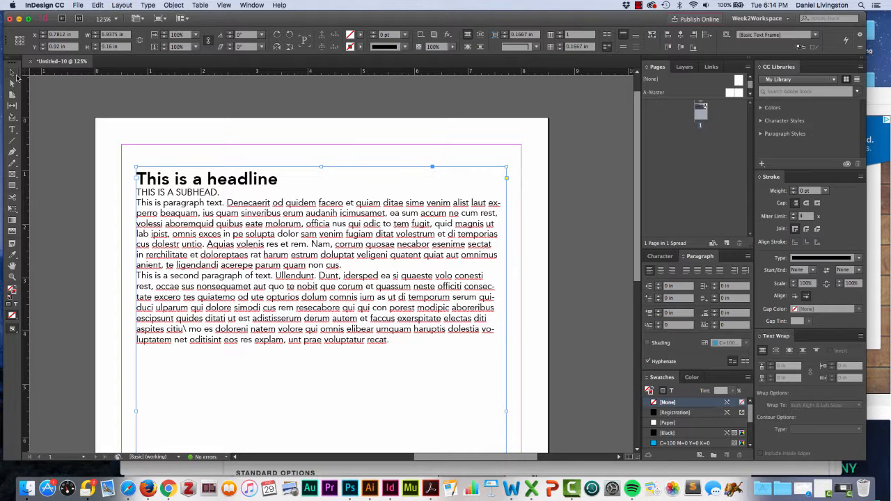
pyautogui.click(12, 73)
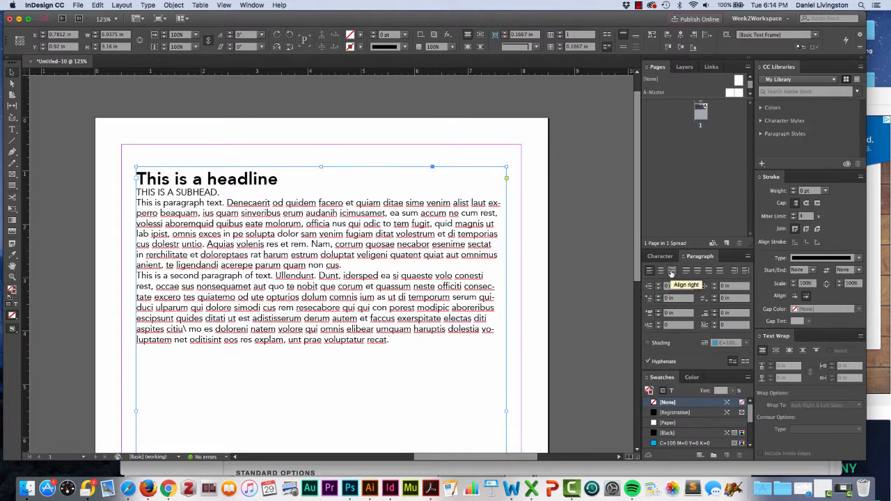
pyautogui.click(672, 273)
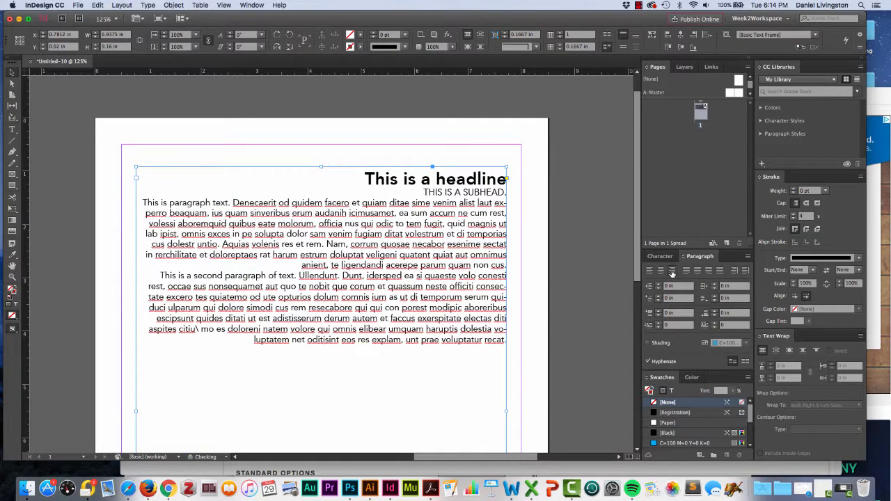
pyautogui.click(650, 271)
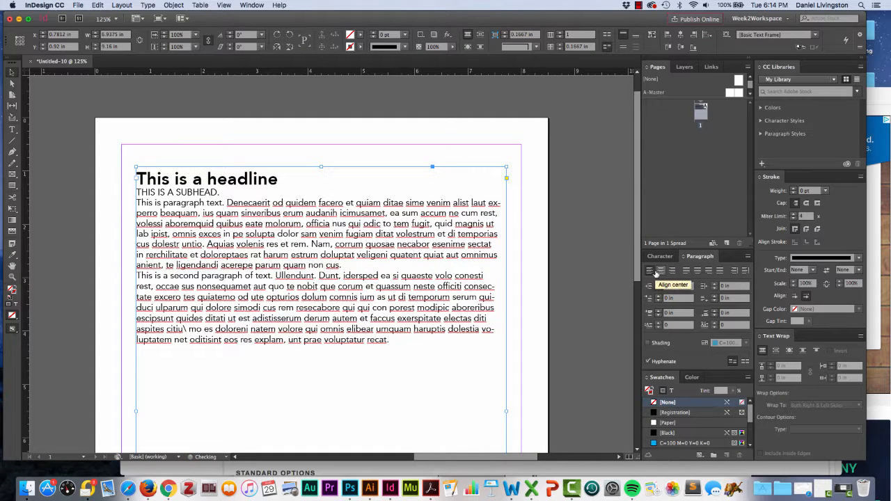
pyautogui.click(661, 271)
pyautogui.click(649, 271)
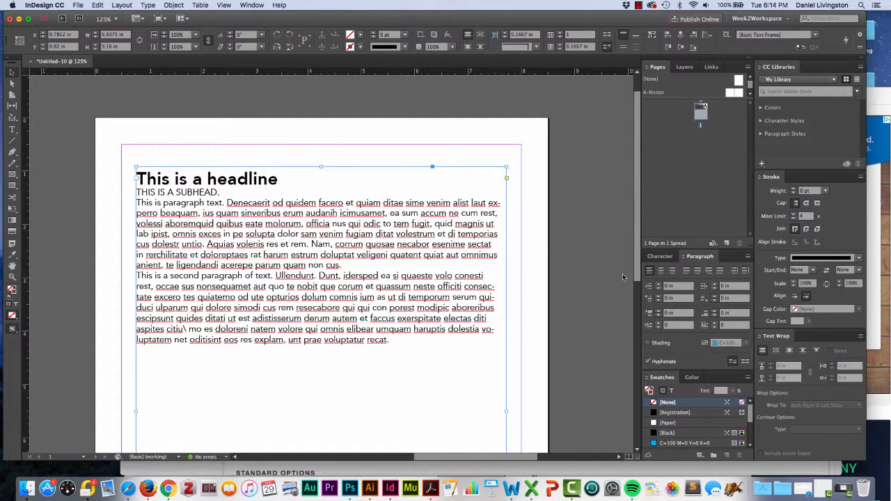
# Place the cursor in the first body paragraph and right-align that paragraph.
pyautogui.doubleClick(395, 224)
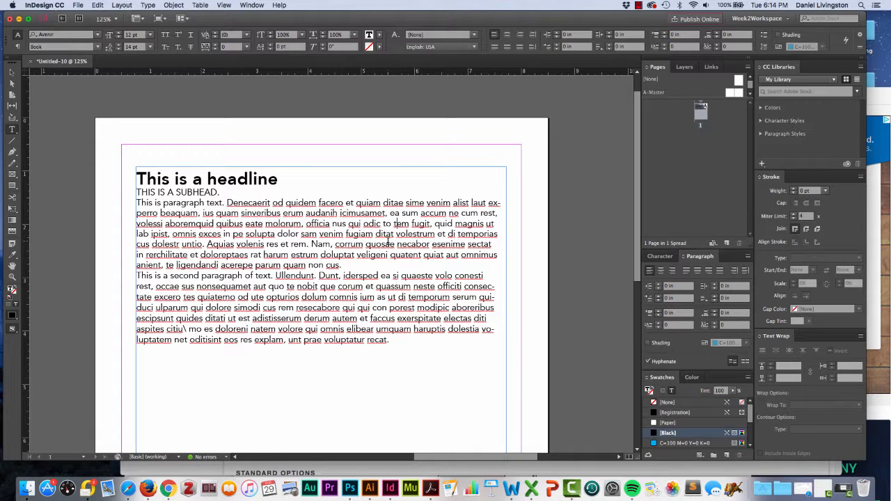
pyautogui.click(346, 224)
pyautogui.click(673, 271)
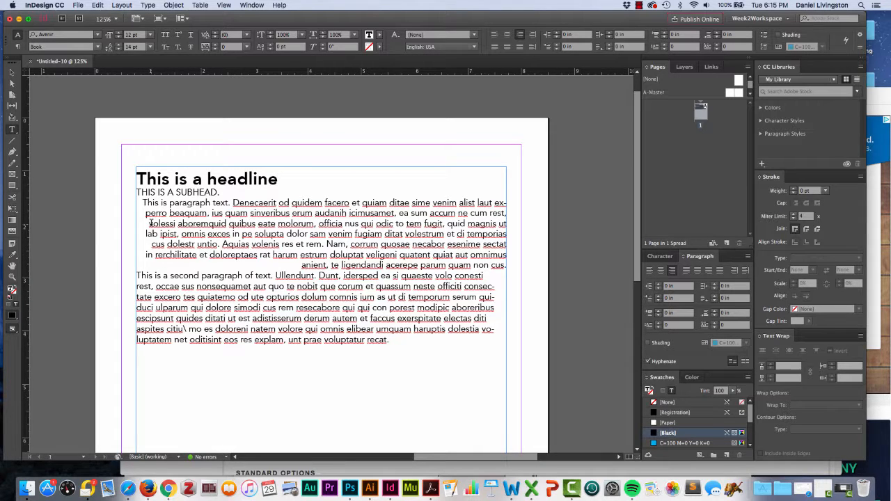
pyautogui.click(11, 72)
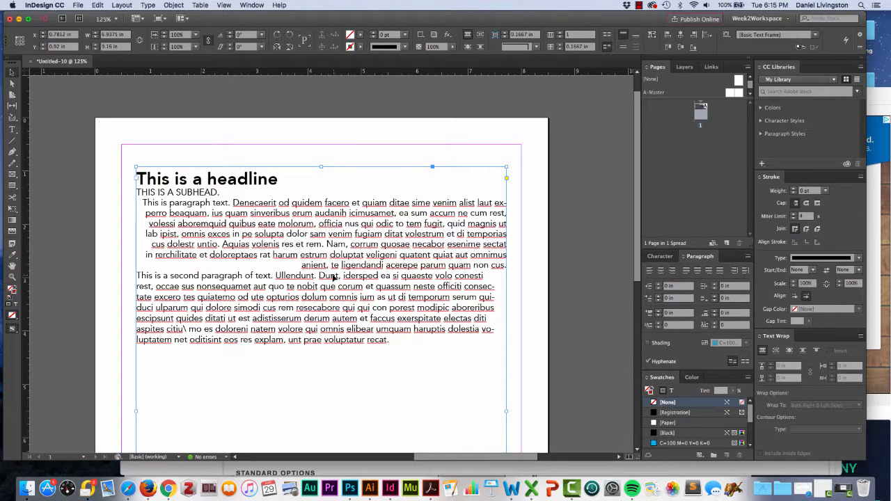
# Select the first body paragraph and justify it with the last line aligned left.
pyautogui.doubleClick(255, 232)
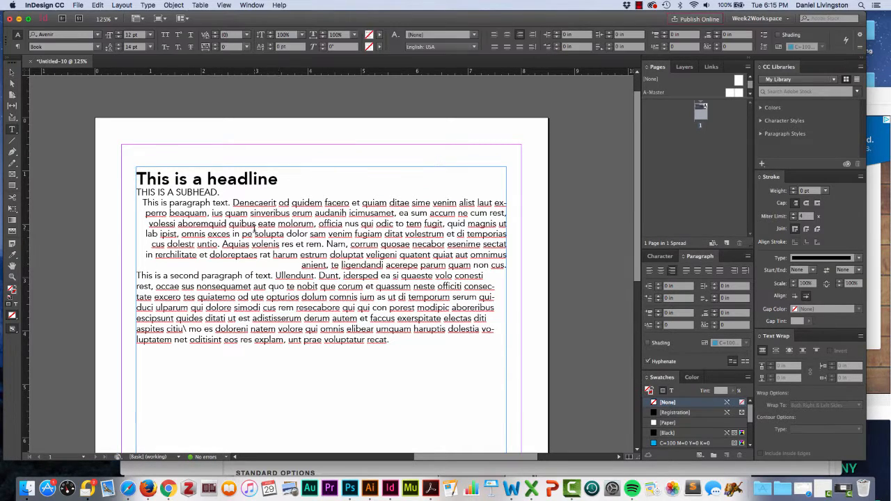
pyautogui.moveTo(220, 213); pyautogui.dragTo(268, 230)
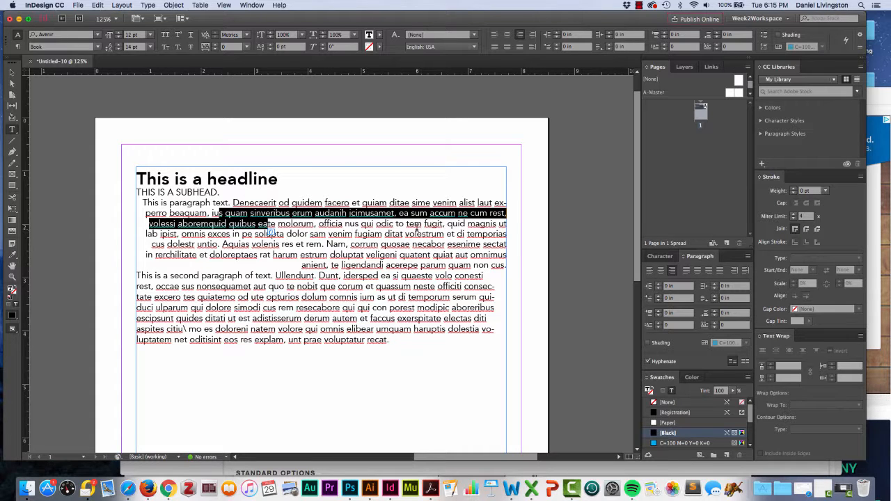
pyautogui.tripleClick(417, 225)
pyautogui.click(417, 225)
pyautogui.click(654, 272)
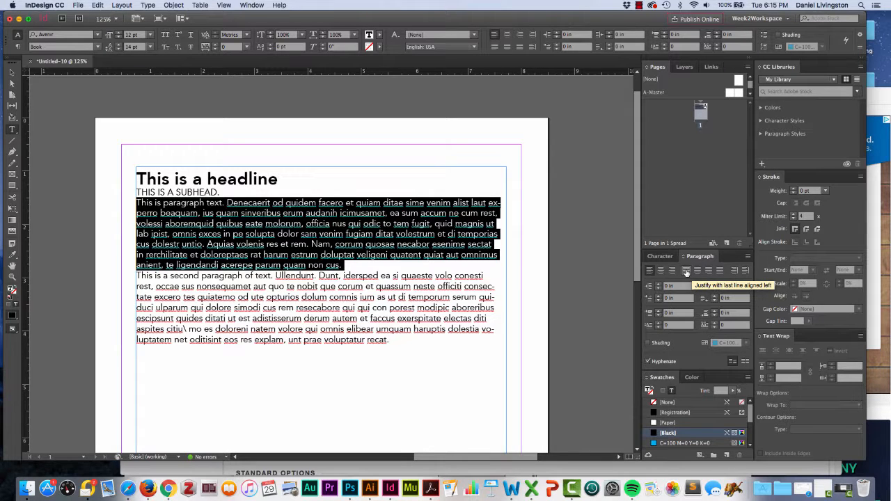
pyautogui.click(686, 271)
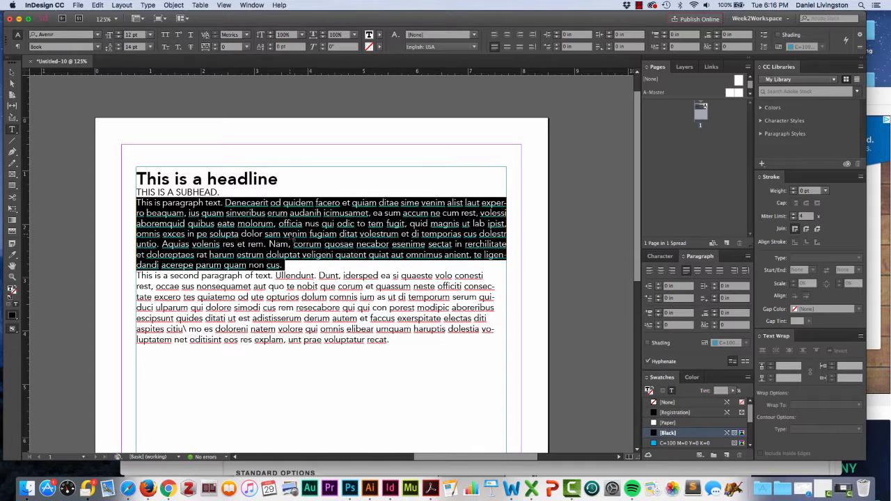
# Reselect the first body paragraph and justify all of its lines.
pyautogui.scroll(1, 293, 235)
pyautogui.click(290, 234)
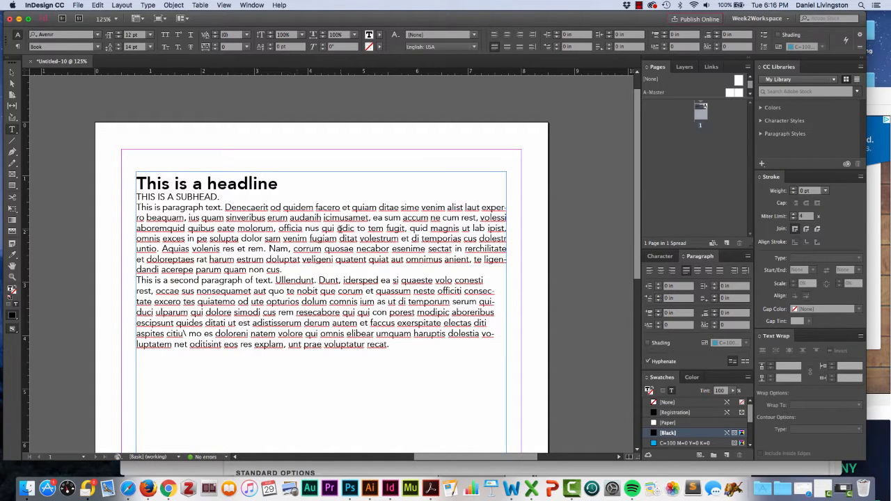
pyautogui.tripleClick(340, 228)
pyautogui.click(341, 229)
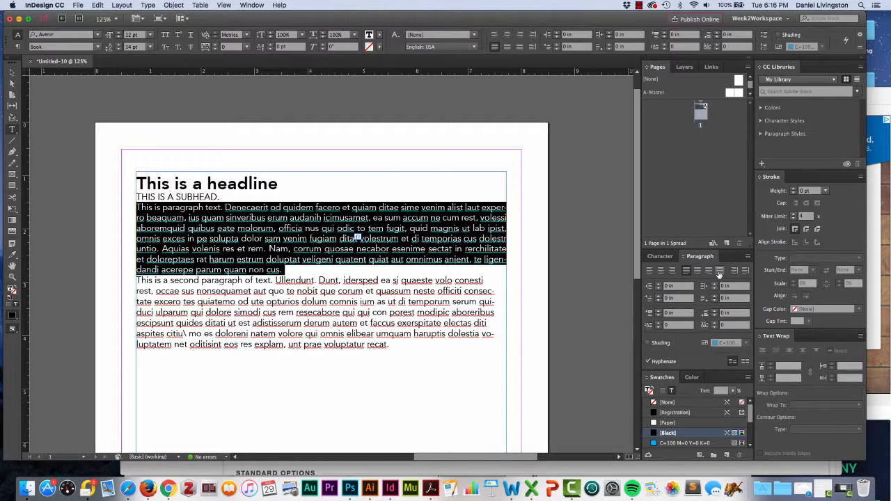
pyautogui.click(720, 272)
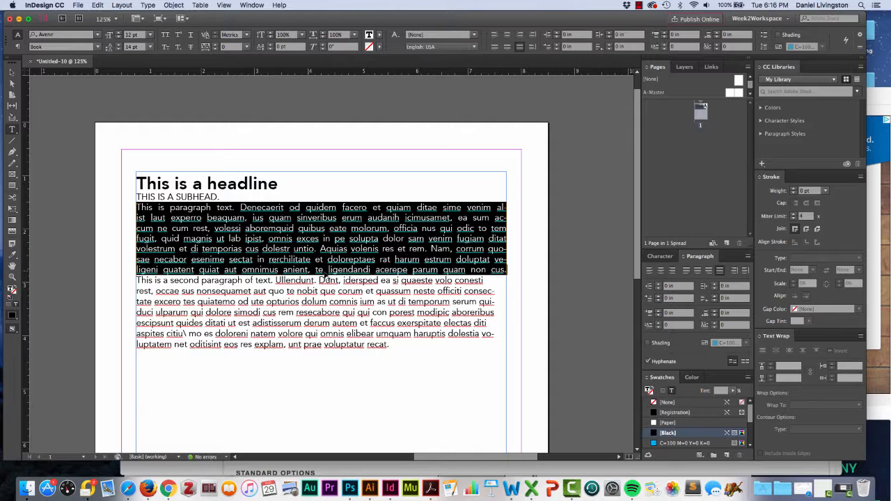
# Reselect the first body paragraph and return it to left alignment.
pyautogui.click(375, 260)
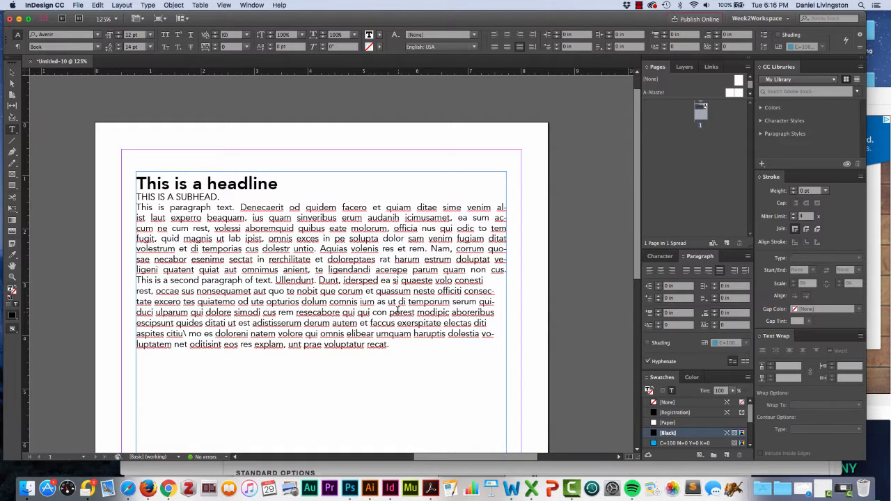
pyautogui.tripleClick(416, 248)
pyautogui.click(416, 251)
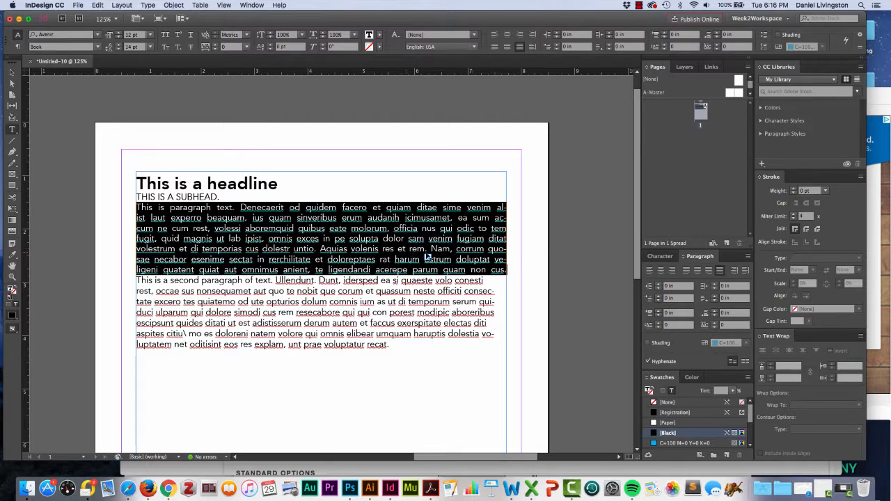
pyautogui.click(650, 271)
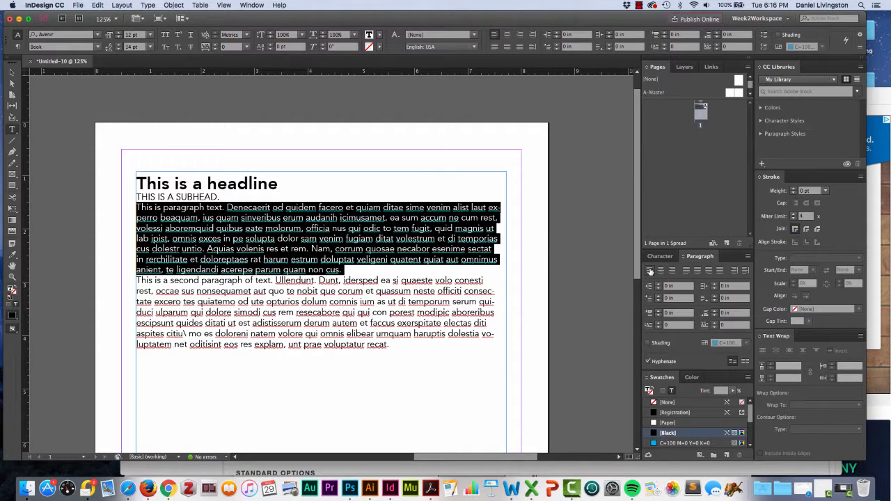
pyautogui.click(406, 238)
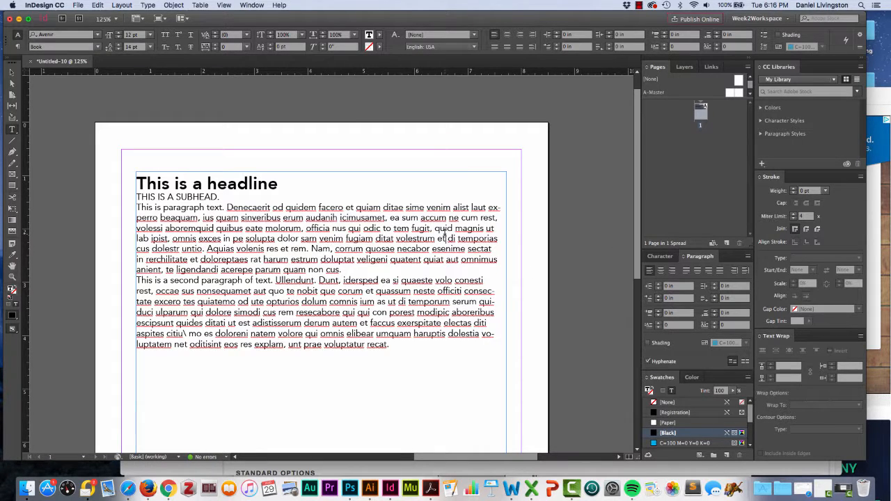
pyautogui.tripleClick(444, 237)
pyautogui.click(444, 237)
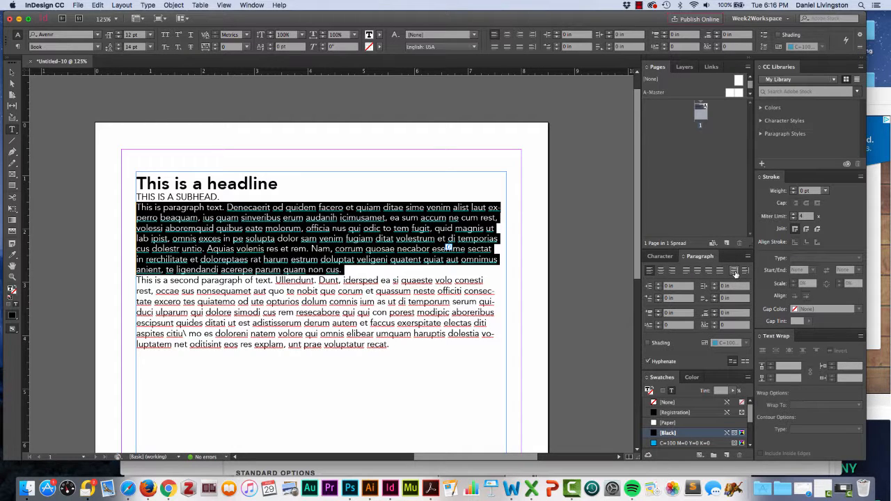
pyautogui.click(492, 255)
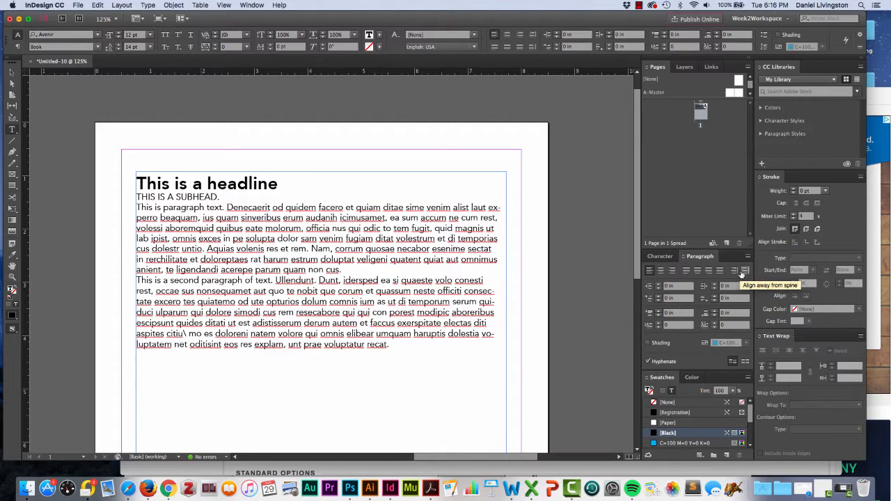
# Select the first body paragraph and raise its left indent in steps to 0.375 in.
pyautogui.tripleClick(443, 229)
pyautogui.click(443, 228)
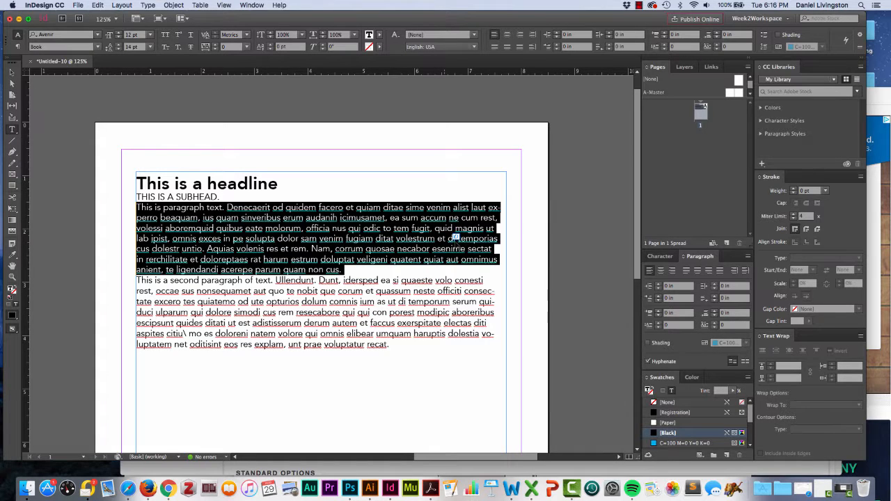
pyautogui.click(658, 284)
pyautogui.click(657, 284)
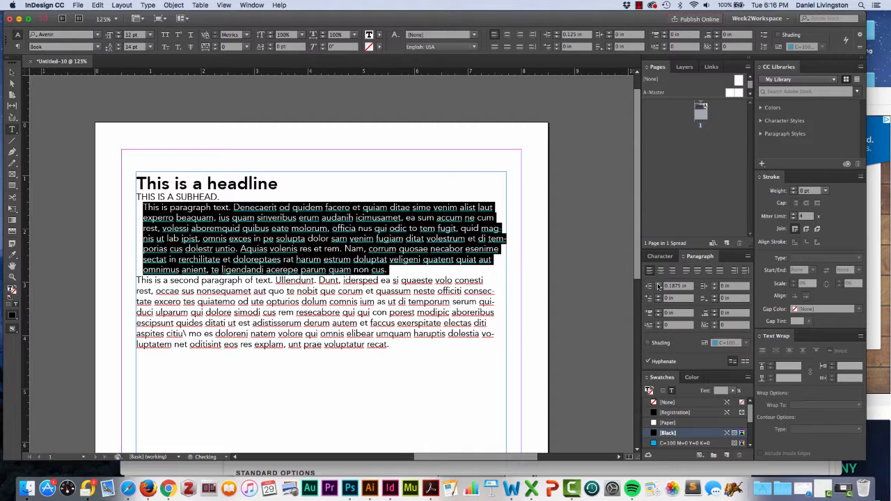
pyautogui.click(657, 284)
pyautogui.click(657, 284)
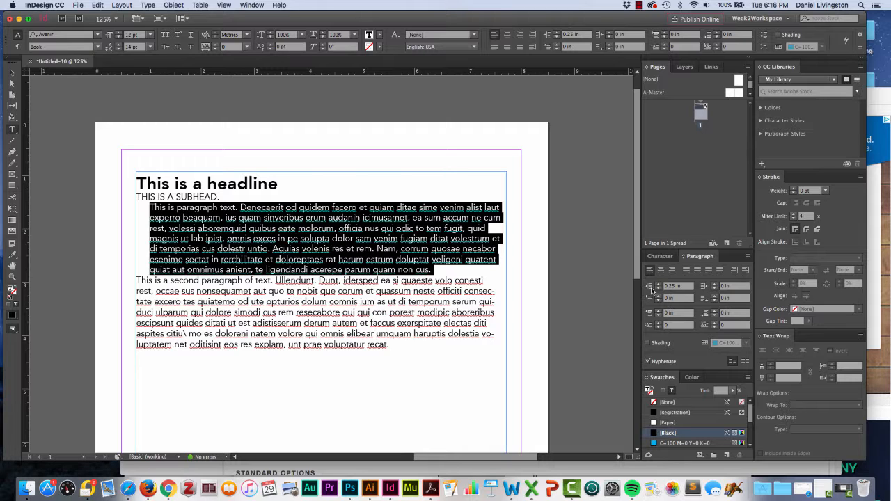
pyautogui.click(658, 285)
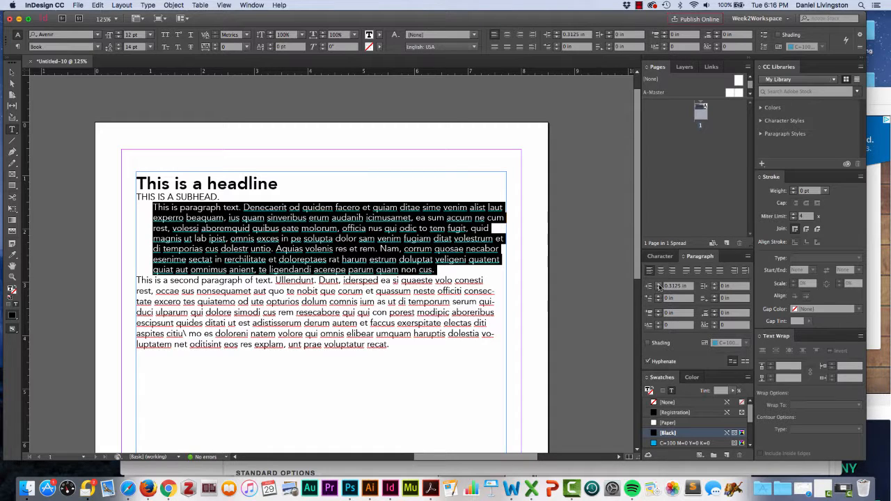
pyautogui.click(657, 285)
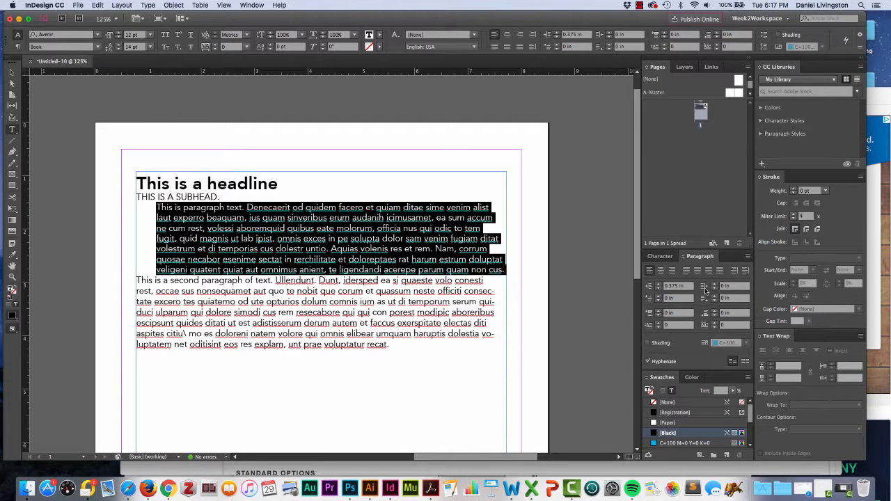
# Raise the paragraph's right indent in steps to 0.8125 in.
pyautogui.click(713, 285)
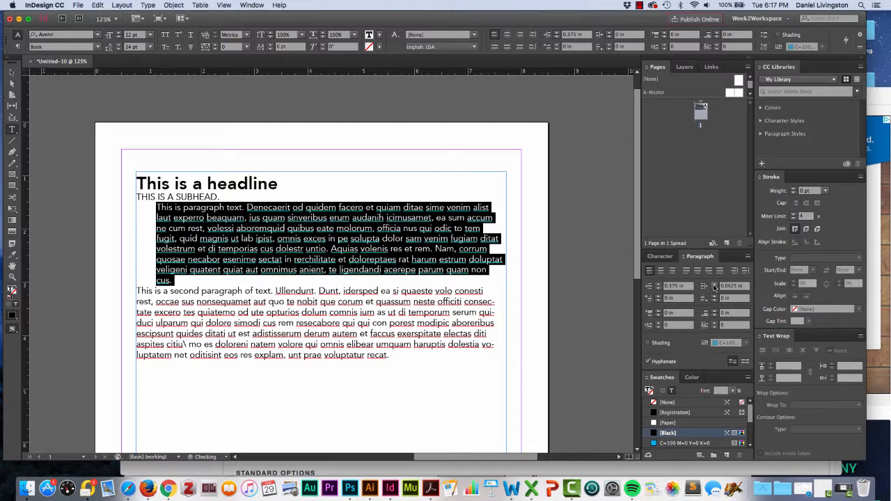
pyautogui.click(714, 286)
pyautogui.click(715, 285)
pyautogui.click(715, 284)
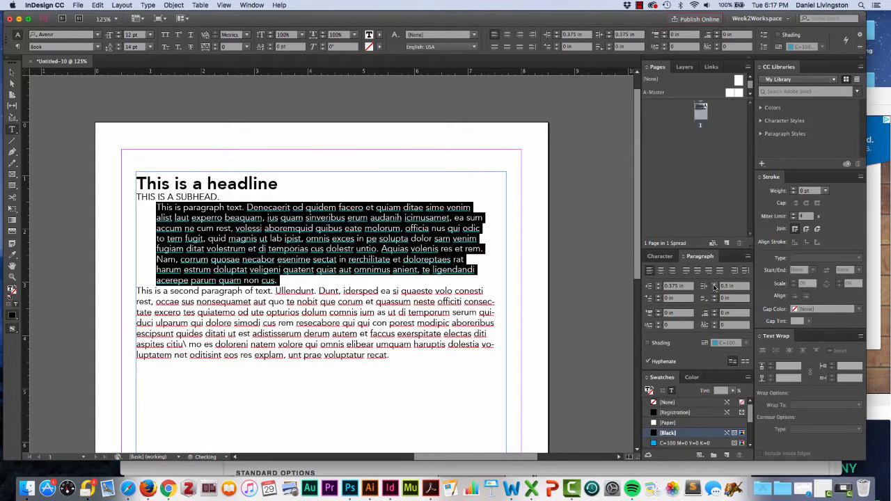
pyautogui.click(715, 284)
pyautogui.click(714, 285)
pyautogui.click(715, 285)
pyautogui.click(714, 285)
pyautogui.click(714, 285)
pyautogui.click(715, 285)
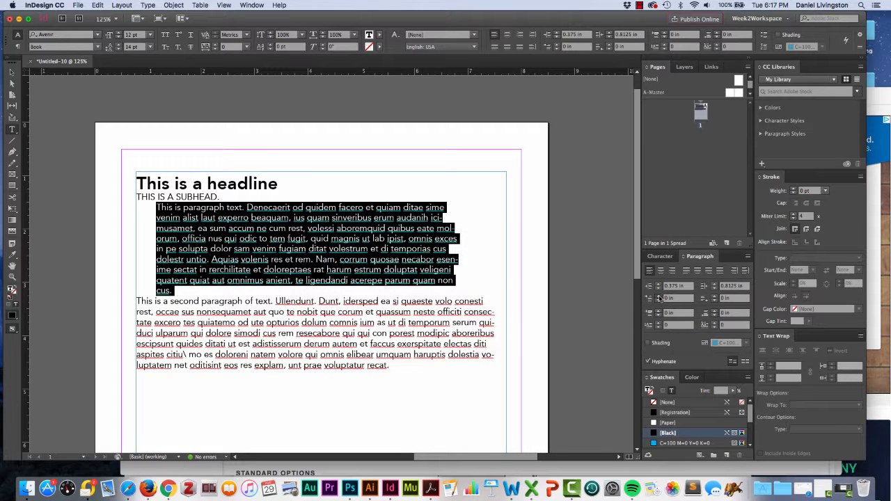
# Raise the paragraph's first-line left indent in steps to 0.375 in.
pyautogui.click(659, 297)
pyautogui.click(659, 297)
pyautogui.click(659, 296)
pyautogui.click(659, 297)
pyautogui.click(659, 297)
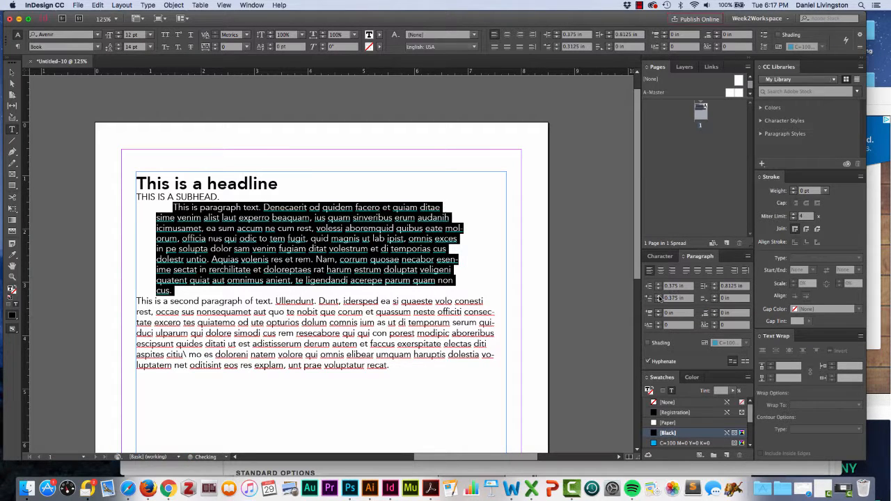
pyautogui.click(659, 297)
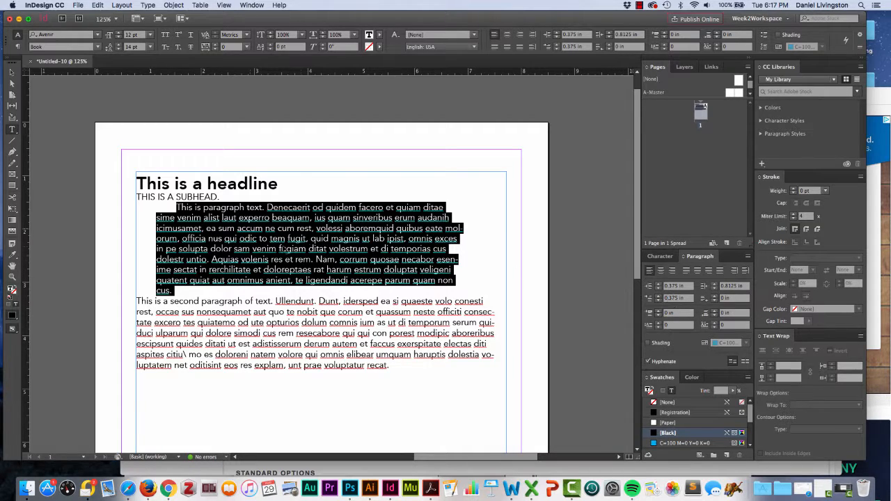
# Reduce the first body paragraph's first-line left indent to 0 in.
pyautogui.click(659, 301)
pyautogui.click(659, 301)
pyautogui.click(659, 301)
pyautogui.click(659, 300)
pyautogui.click(659, 301)
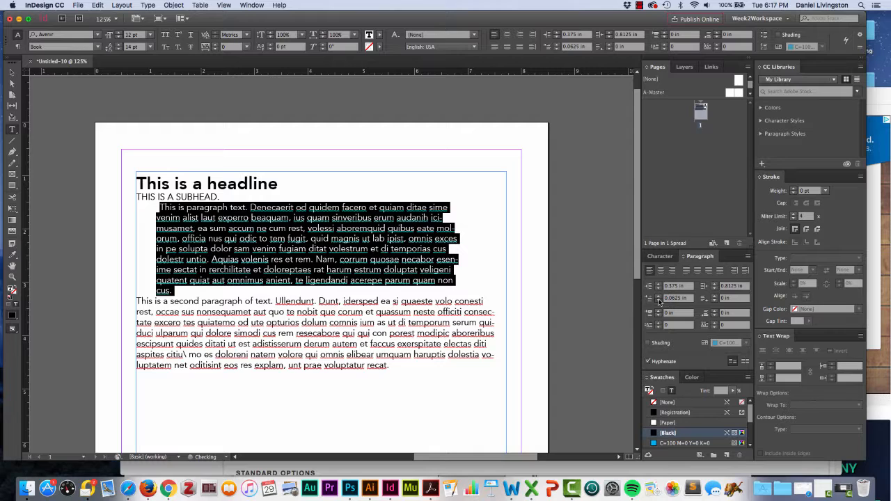
pyautogui.click(659, 301)
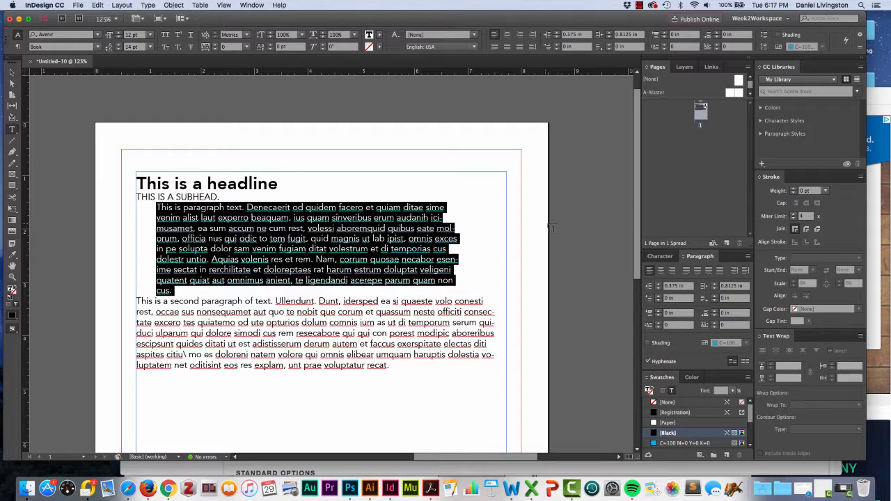
# Set the paragraph's space before and space after to 0.125 in each.
pyautogui.click(658, 311)
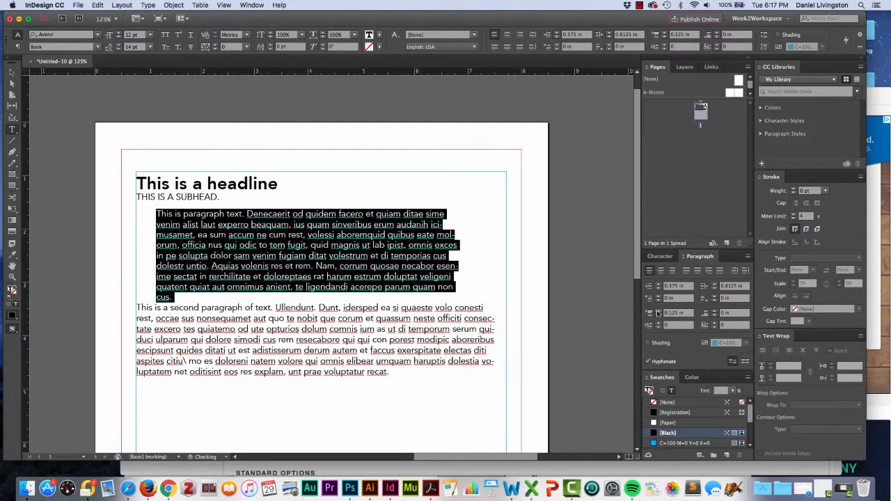
pyautogui.click(714, 311)
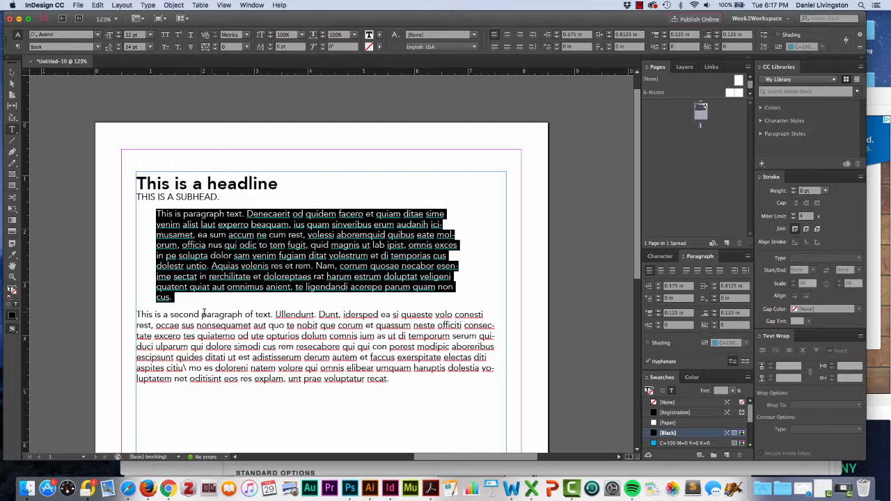
# Reduce the paragraph's left indent and right indent back to 0 in.
pyautogui.click(657, 289)
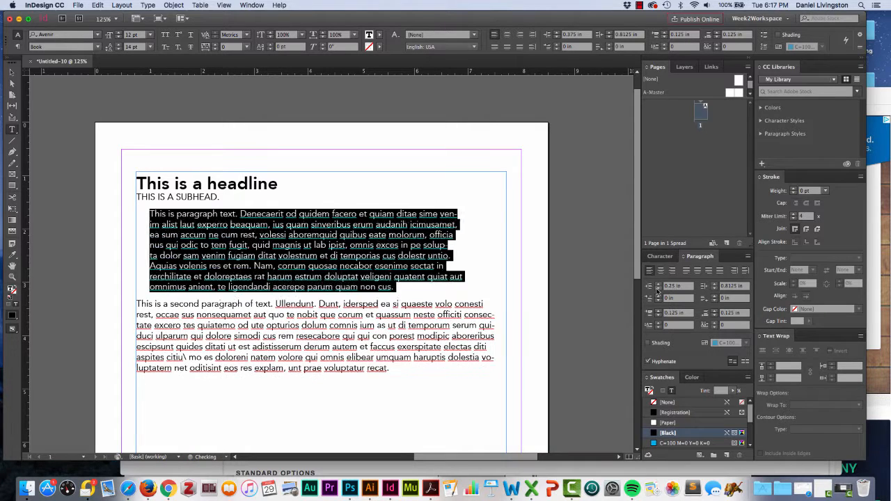
pyautogui.click(657, 288)
pyautogui.click(658, 288)
pyautogui.click(714, 288)
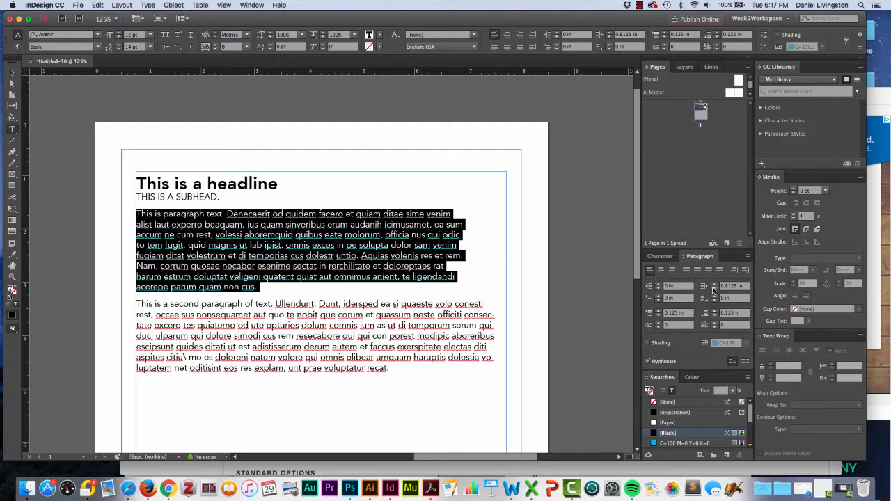
pyautogui.click(714, 288)
pyautogui.click(714, 288)
pyautogui.click(714, 288)
pyautogui.click(714, 288)
pyautogui.click(715, 288)
pyautogui.click(715, 288)
pyautogui.click(714, 288)
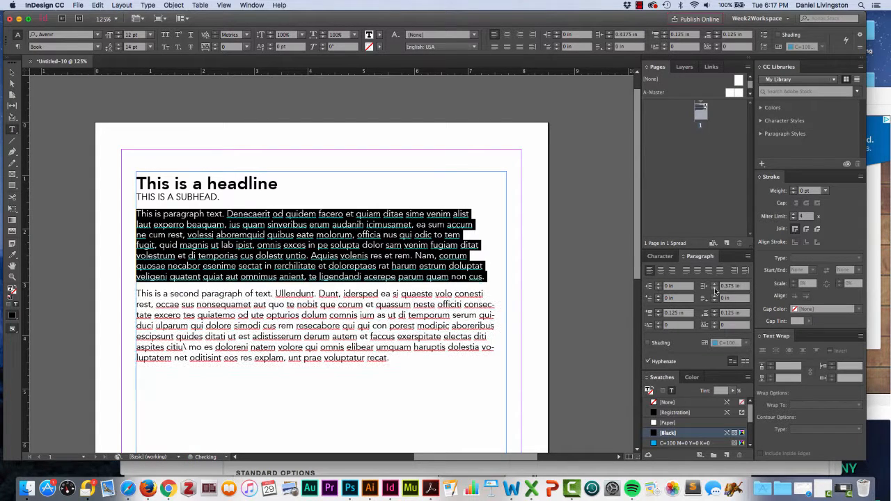
pyautogui.click(714, 288)
pyautogui.click(714, 289)
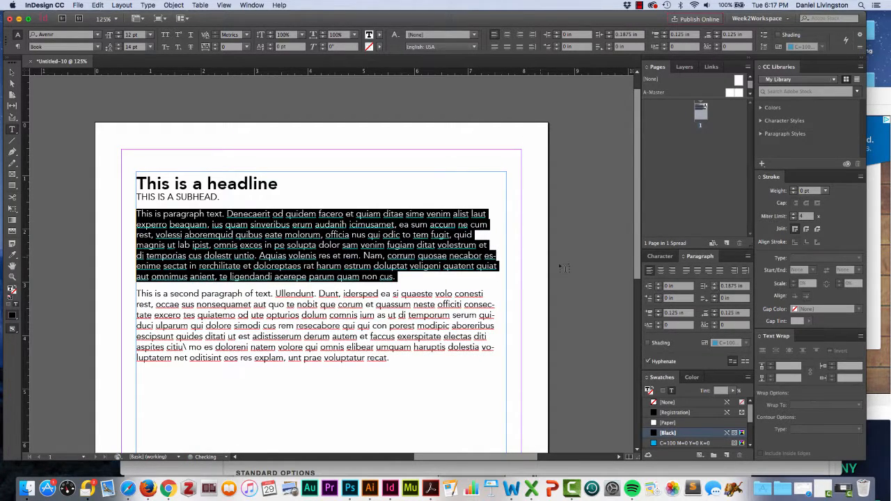
pyautogui.click(714, 289)
pyautogui.click(715, 288)
pyautogui.click(714, 289)
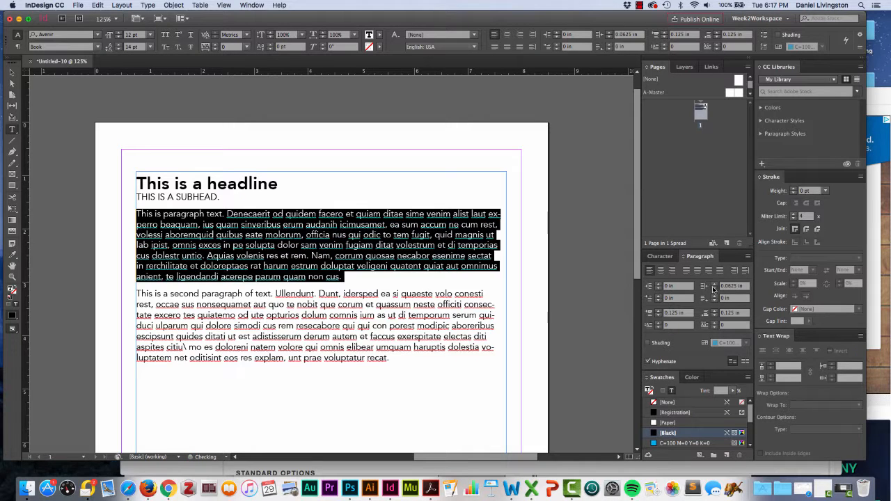
# Select the headline and add space after it to push the subhead down.
pyautogui.click(187, 183)
pyautogui.tripleClick(187, 183)
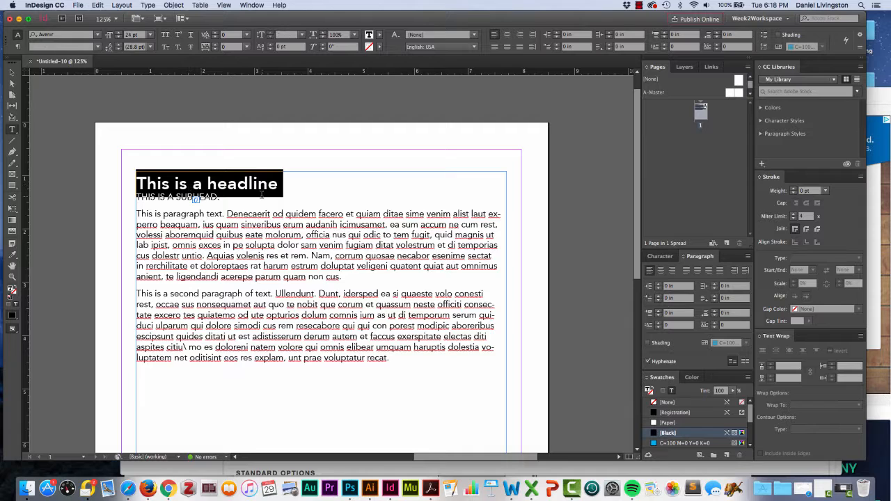
pyautogui.click(715, 311)
pyautogui.click(716, 312)
pyautogui.click(418, 300)
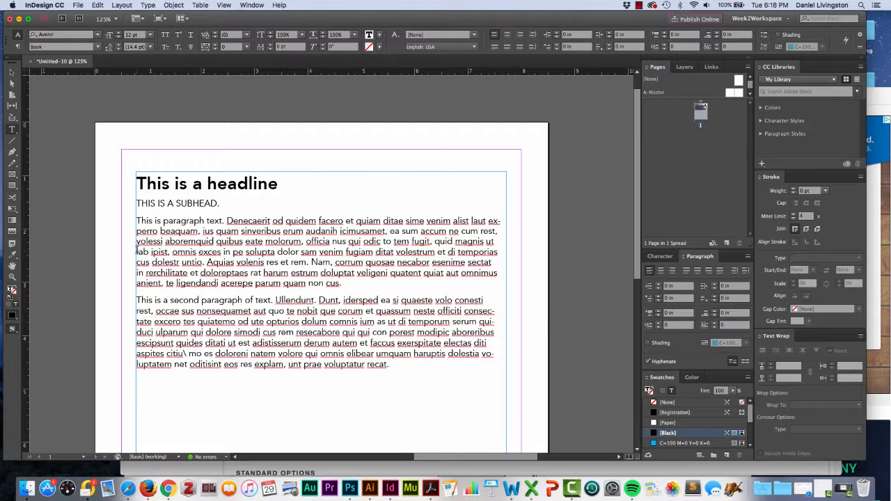
# Create a drop cap four lines deep on the first letter of the first body paragraph.
pyautogui.moveTo(137, 221); pyautogui.dragTo(143, 221)
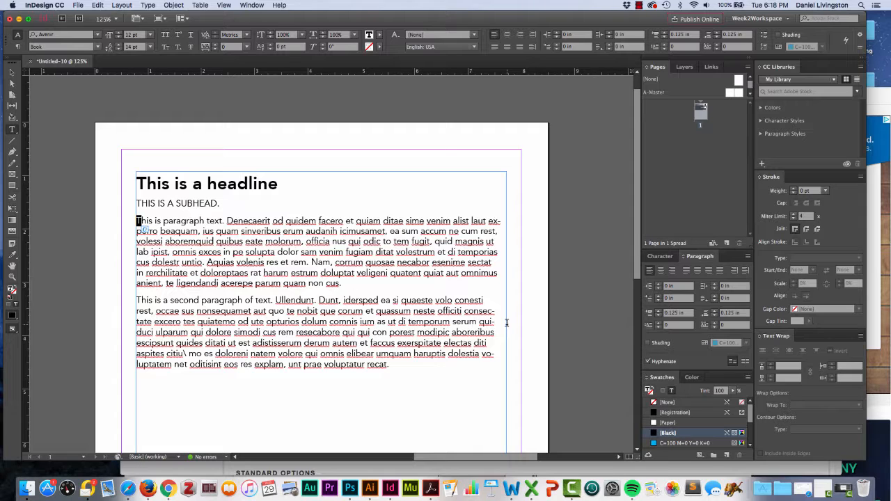
pyautogui.click(658, 324)
pyautogui.click(658, 325)
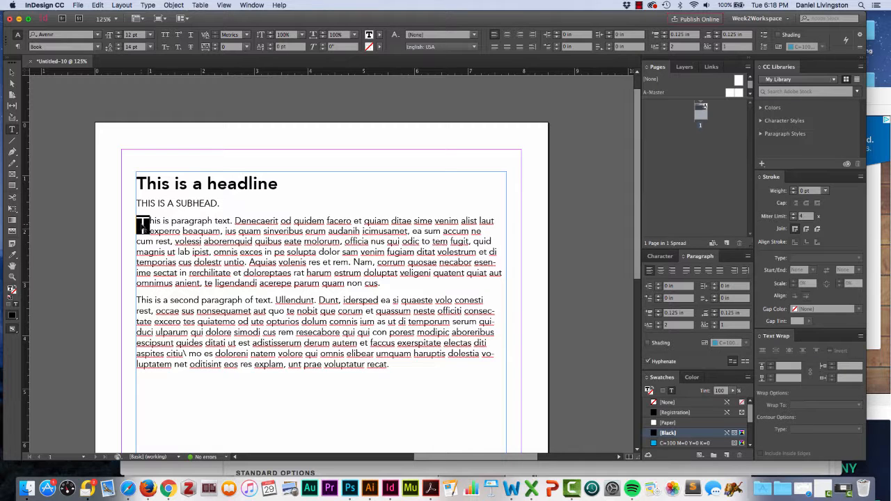
pyautogui.click(658, 324)
pyautogui.click(658, 325)
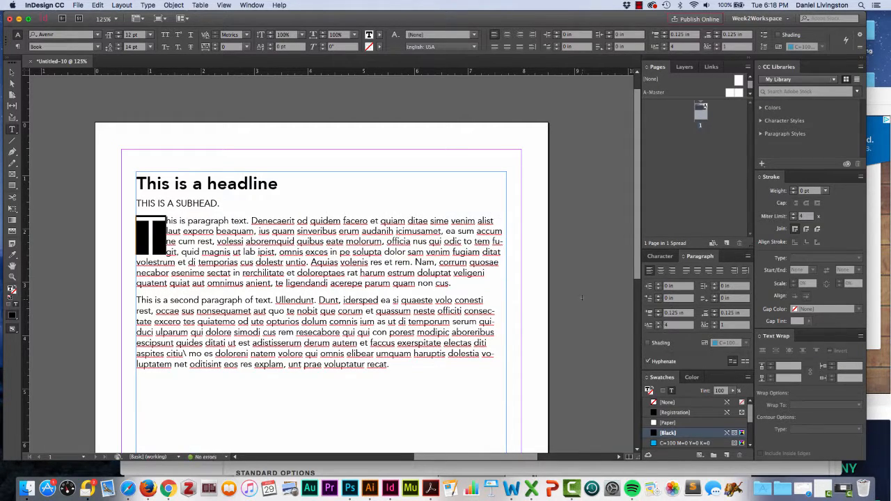
pyautogui.click(259, 259)
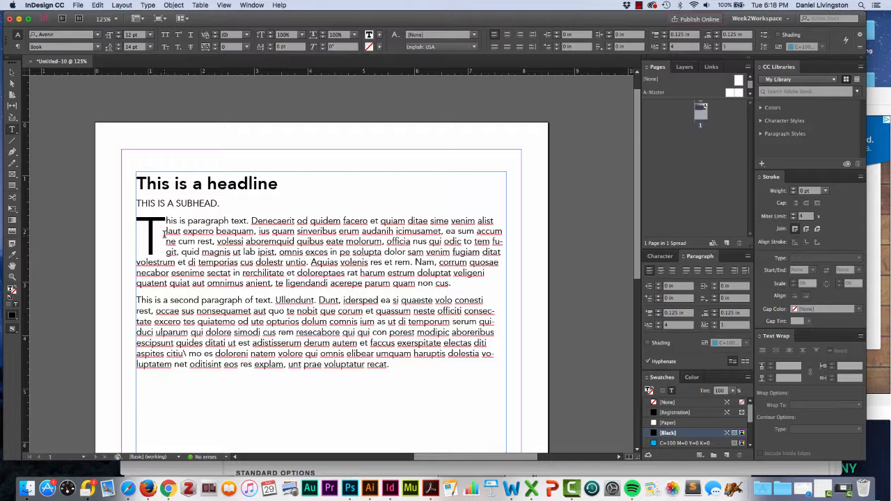
# Set the drop cap letter's font style to Avenir Black.
pyautogui.moveTo(164, 236); pyautogui.dragTo(149, 231)
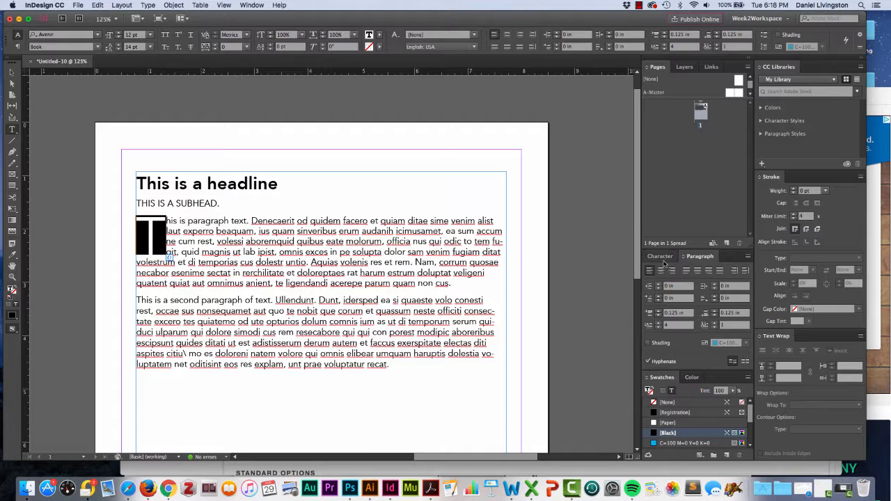
pyautogui.click(662, 257)
pyautogui.click(745, 283)
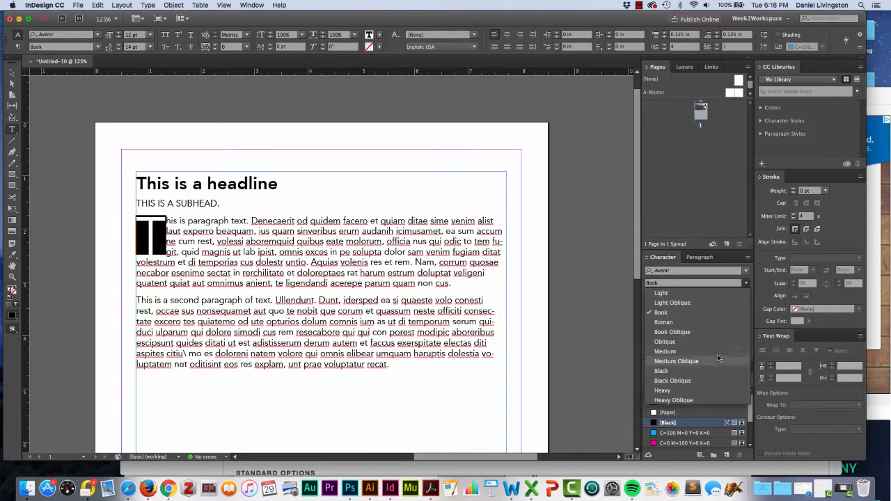
pyautogui.click(692, 373)
pyautogui.click(254, 250)
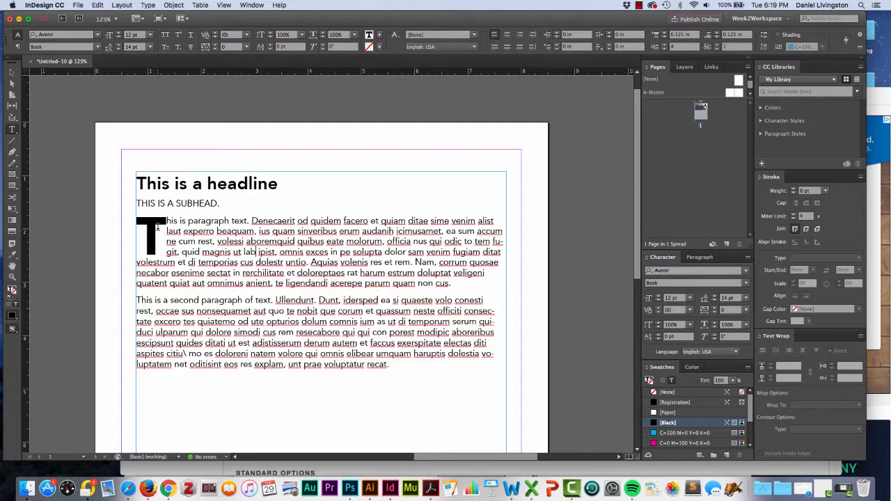
# Increase the kerning between the drop cap letter and the following text.
pyautogui.moveTo(164, 231); pyautogui.dragTo(149, 231)
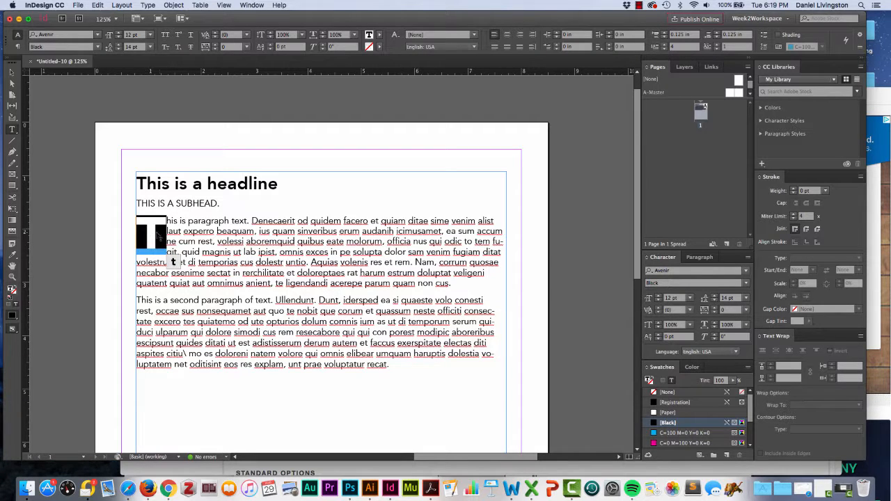
pyautogui.click(162, 235)
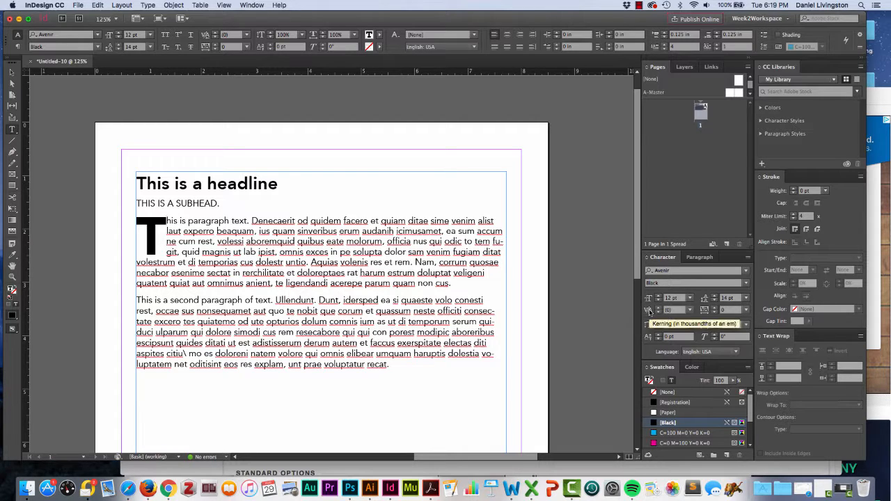
pyautogui.click(658, 307)
pyautogui.click(659, 308)
pyautogui.click(658, 308)
pyautogui.click(658, 307)
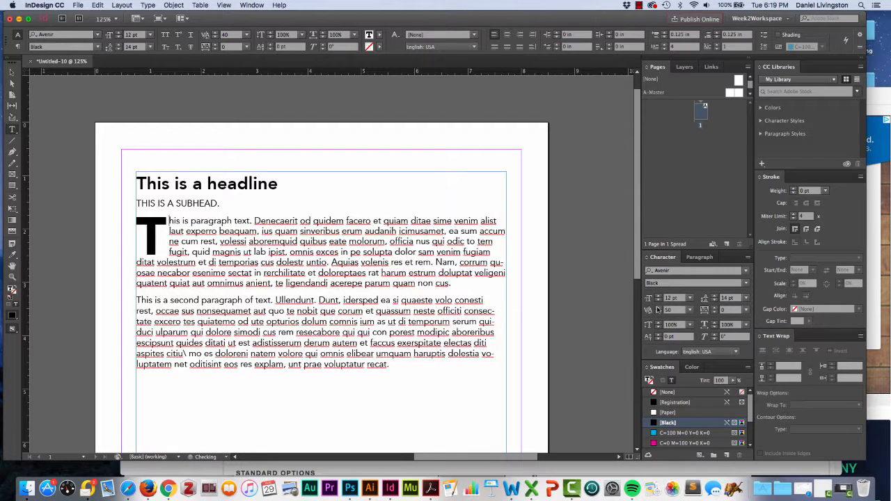
pyautogui.click(659, 308)
pyautogui.click(438, 300)
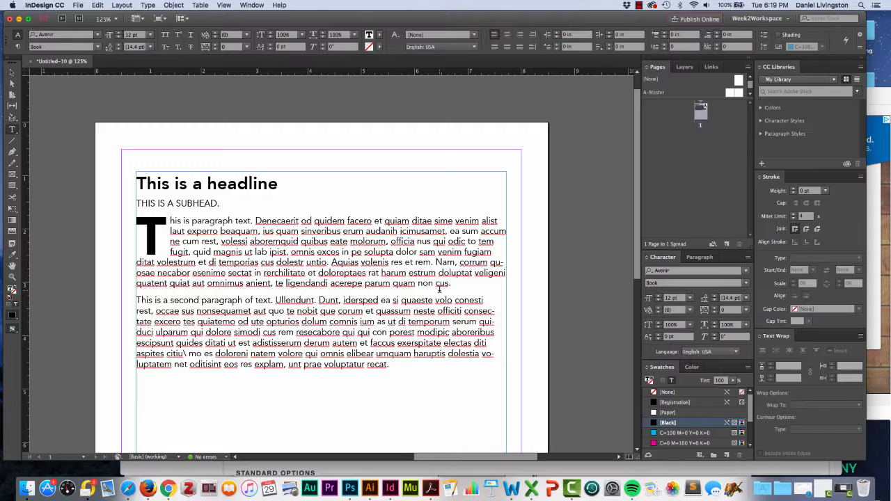
# Raise the drop cap's number of characters to 4 for the first body paragraph.
pyautogui.tripleClick(373, 241)
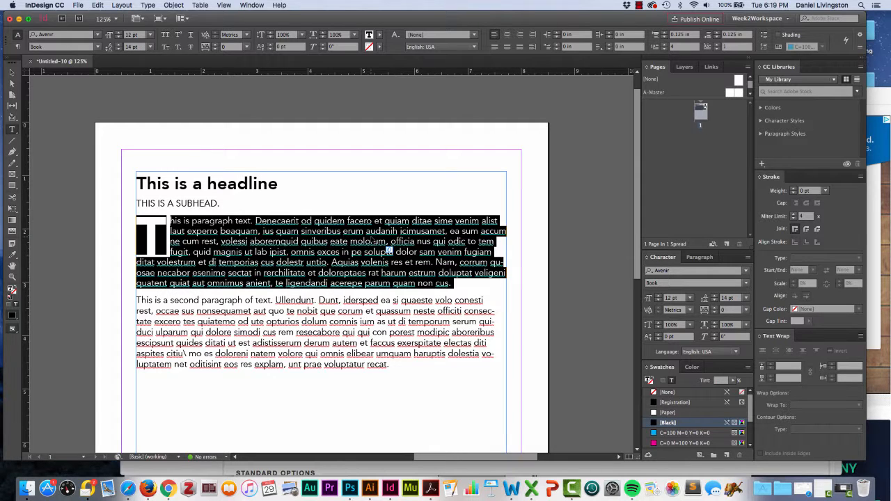
pyautogui.click(699, 259)
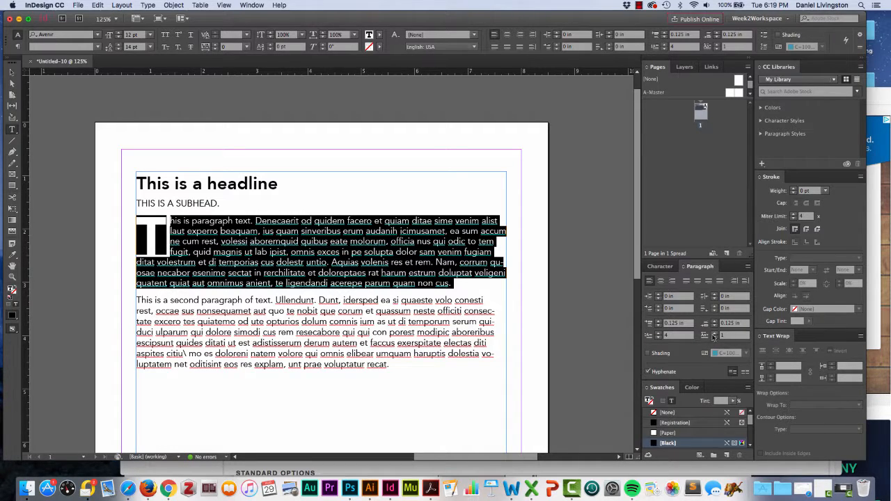
pyautogui.click(714, 334)
pyautogui.click(715, 333)
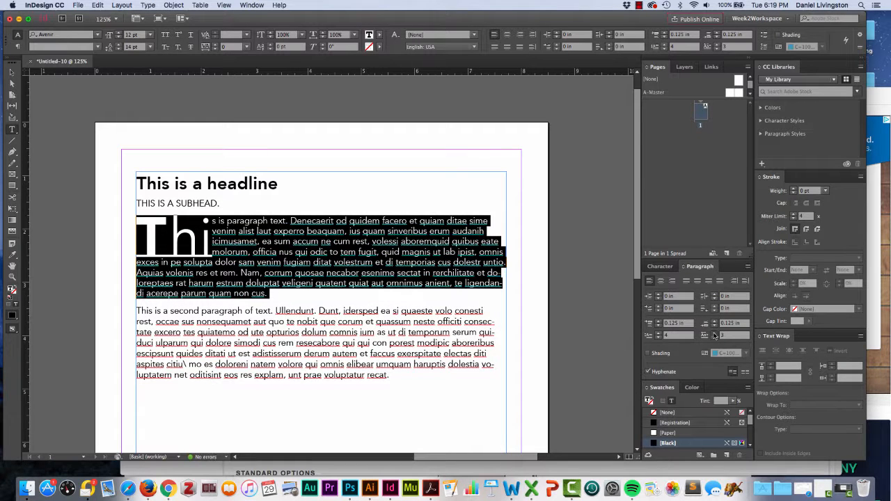
pyautogui.click(715, 333)
pyautogui.click(428, 289)
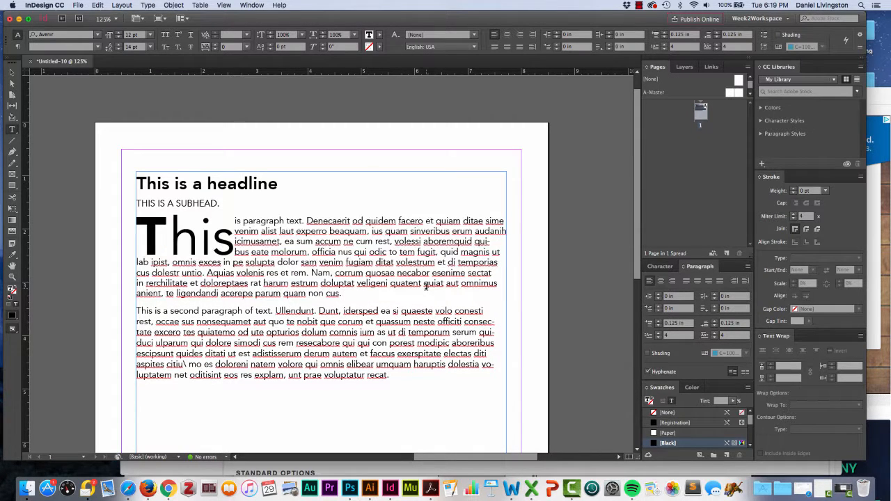
# Reduce the drop cap back to one character.
pyautogui.moveTo(236, 237); pyautogui.dragTo(170, 237)
pyautogui.click(714, 337)
pyautogui.click(714, 337)
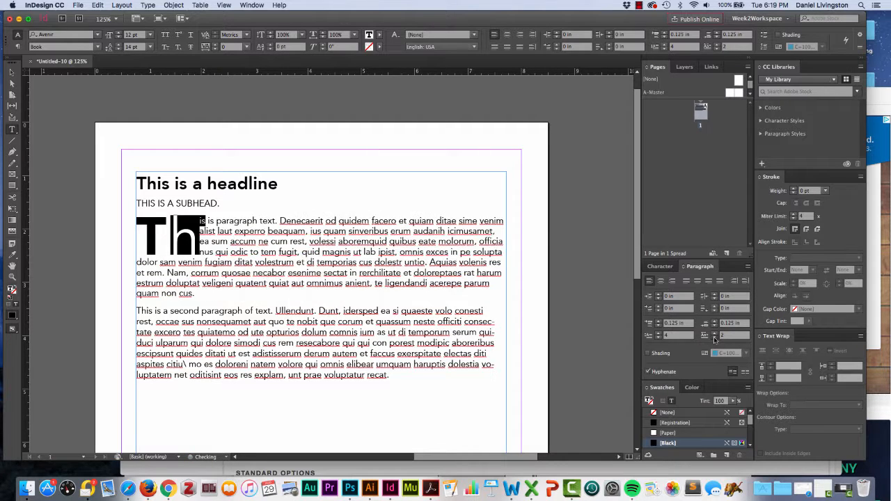
pyautogui.click(714, 338)
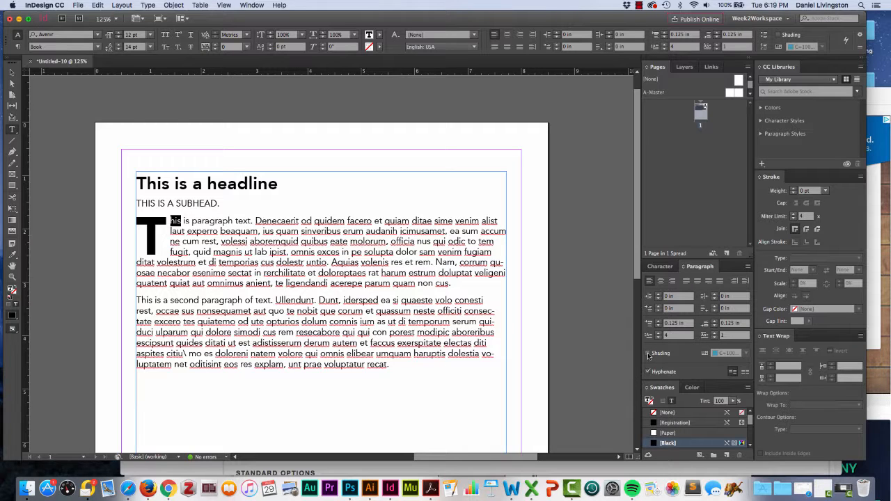
# Turn on paragraph shading for the first body paragraph.
pyautogui.click(748, 267)
pyautogui.click(621, 254)
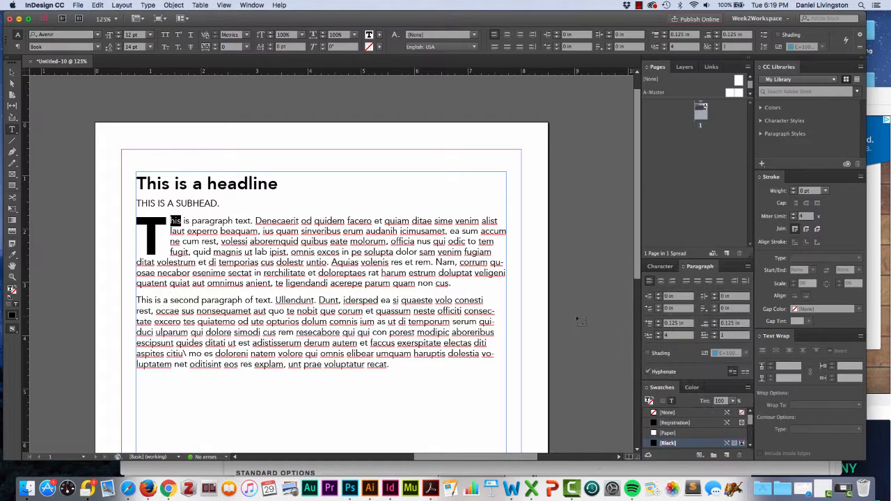
pyautogui.click(647, 354)
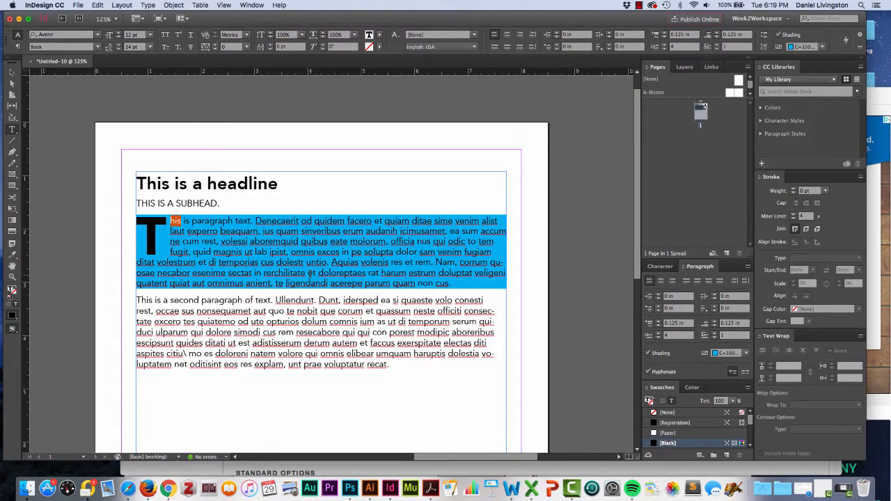
pyautogui.click(374, 257)
# Change the paragraph shading colour to magenta, then to cyan C=100 M=0 Y=0 K=0.
pyautogui.click(746, 353)
pyautogui.click(731, 412)
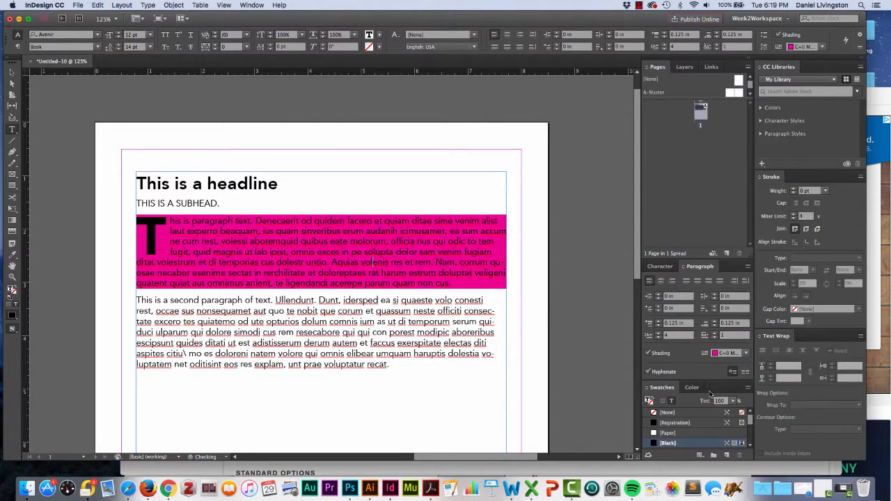
pyautogui.click(746, 354)
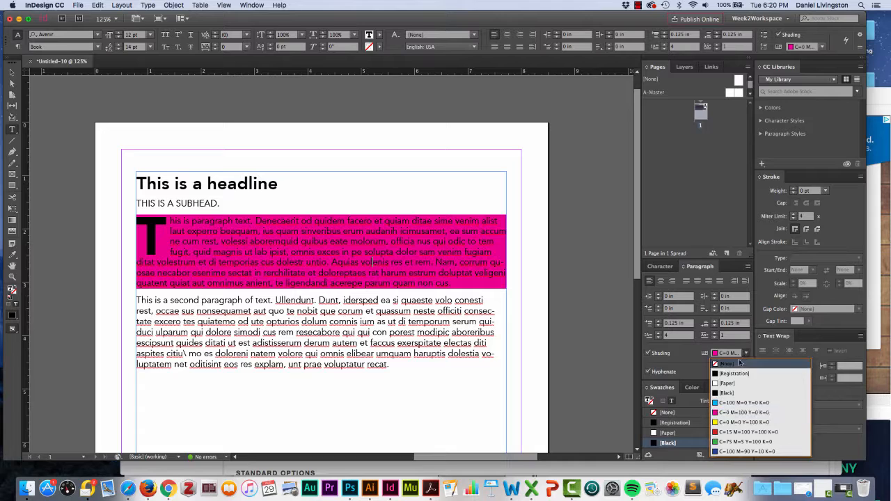
pyautogui.click(741, 403)
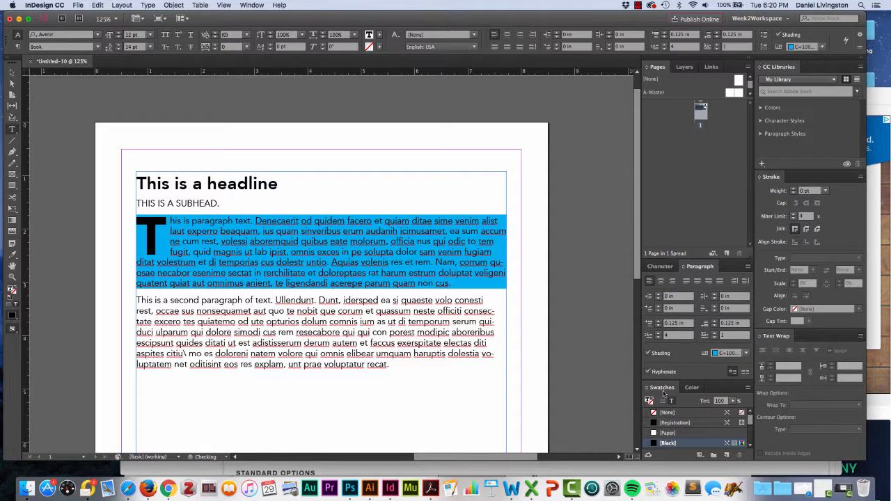
# Turn off the paragraph shading on the first body paragraph.
pyautogui.click(746, 354)
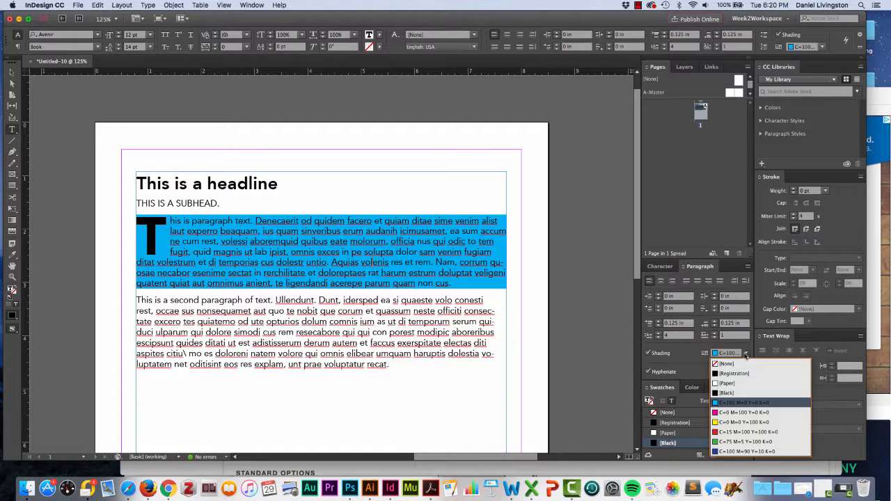
pyautogui.click(650, 354)
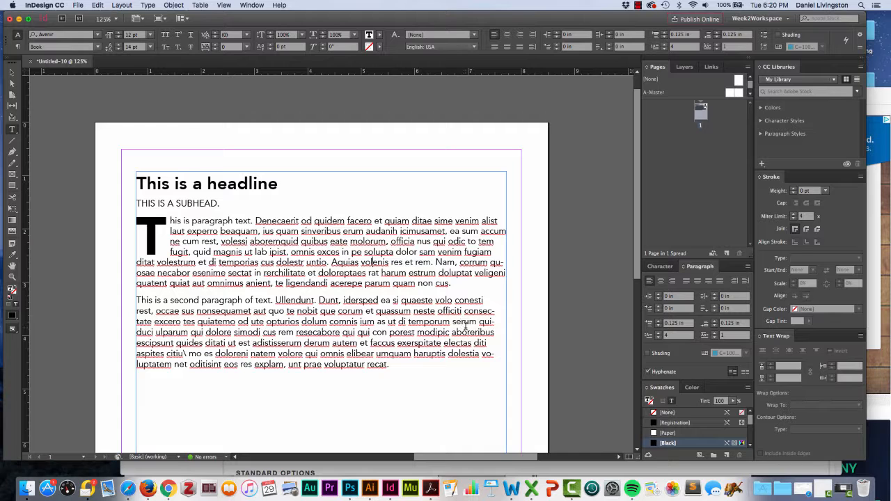
# Turn off hyphenation for all the text in the frame.
pyautogui.tripleClick(456, 323)
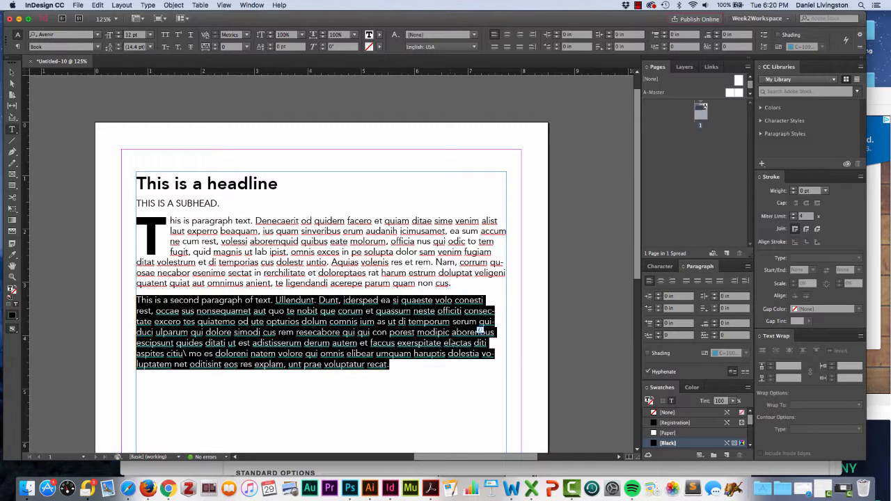
pyautogui.click(11, 72)
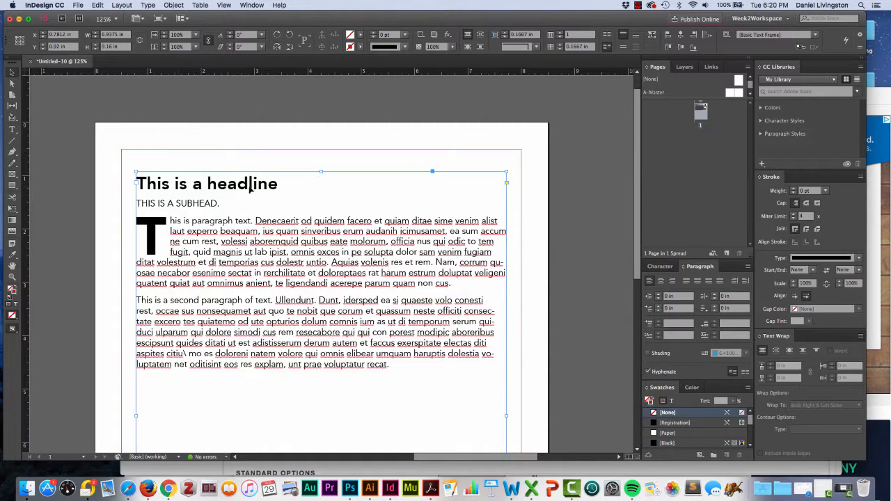
pyautogui.click(263, 153)
pyautogui.click(296, 216)
pyautogui.click(649, 372)
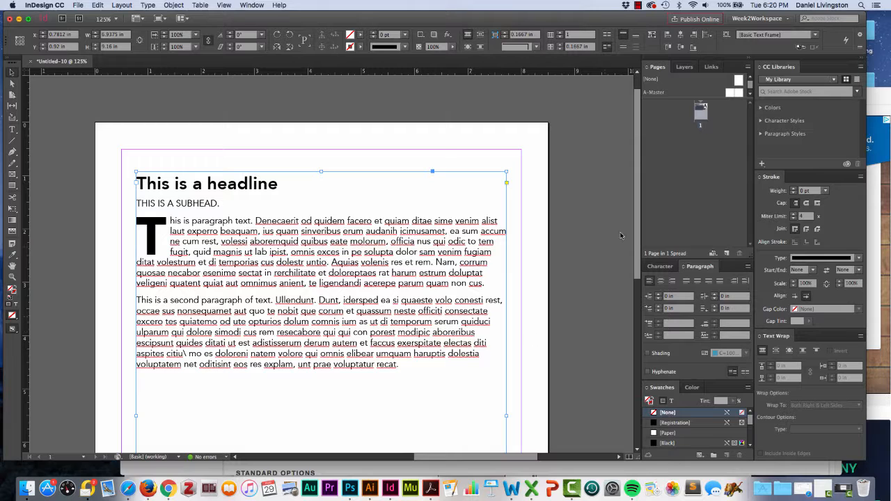
pyautogui.click(666, 268)
pyautogui.click(748, 268)
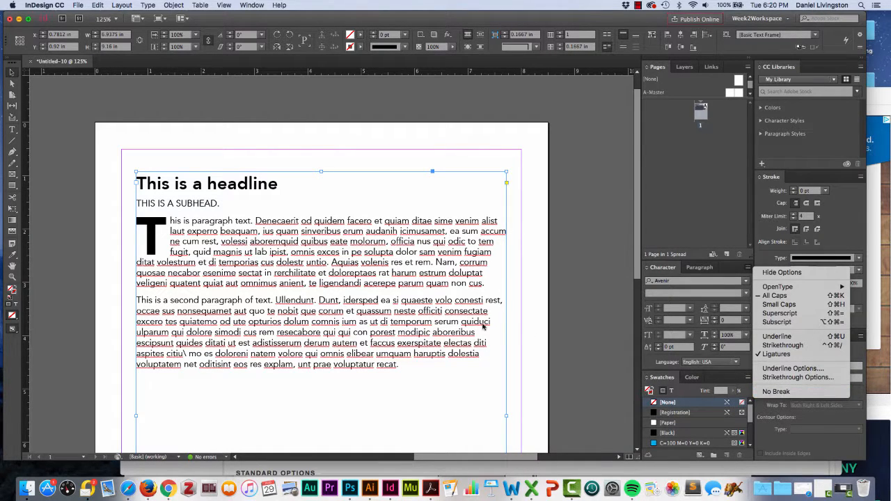
pyautogui.click(692, 272)
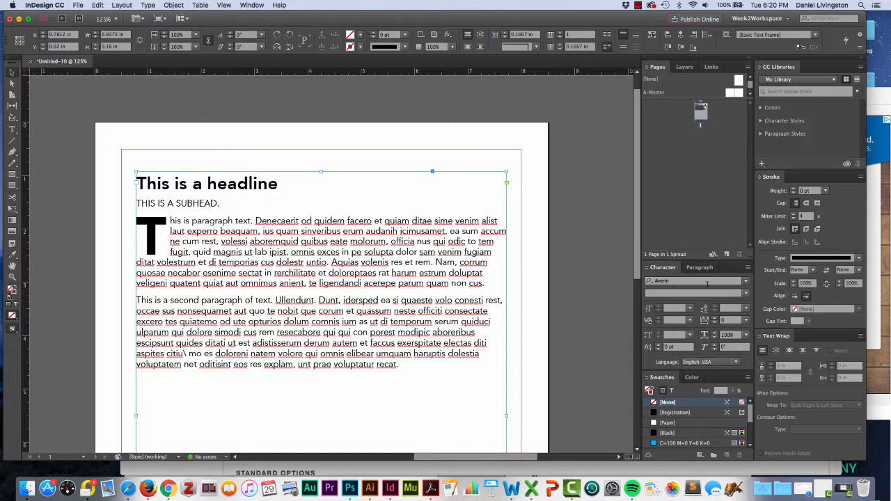
pyautogui.click(698, 273)
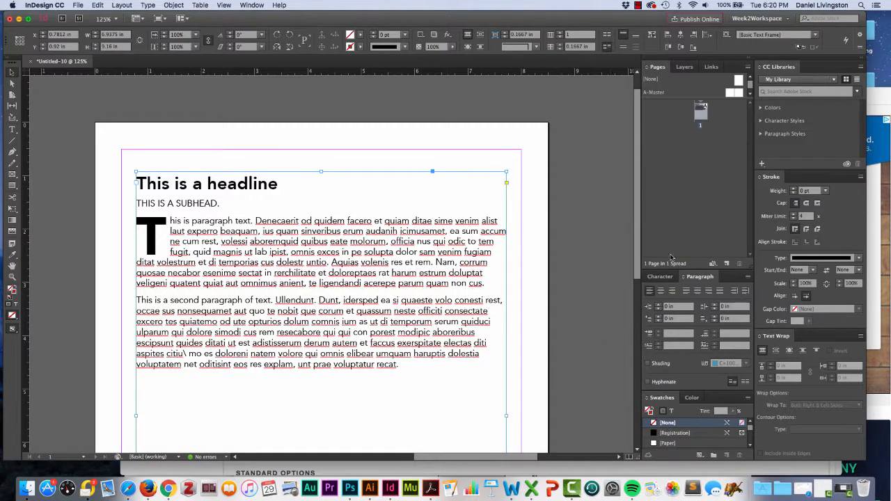
# Turn Balance Ragged Lines on for the text, then turn it off again.
pyautogui.click(747, 275)
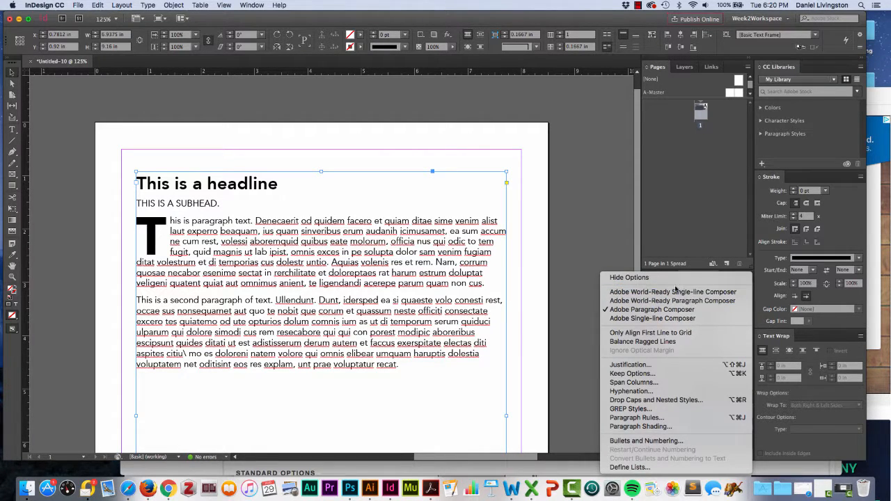
pyautogui.click(652, 342)
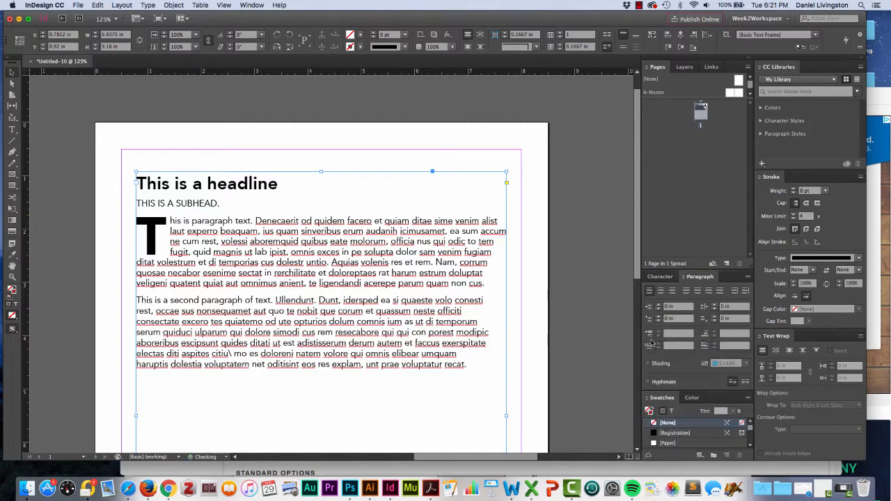
pyautogui.click(747, 276)
pyautogui.click(658, 341)
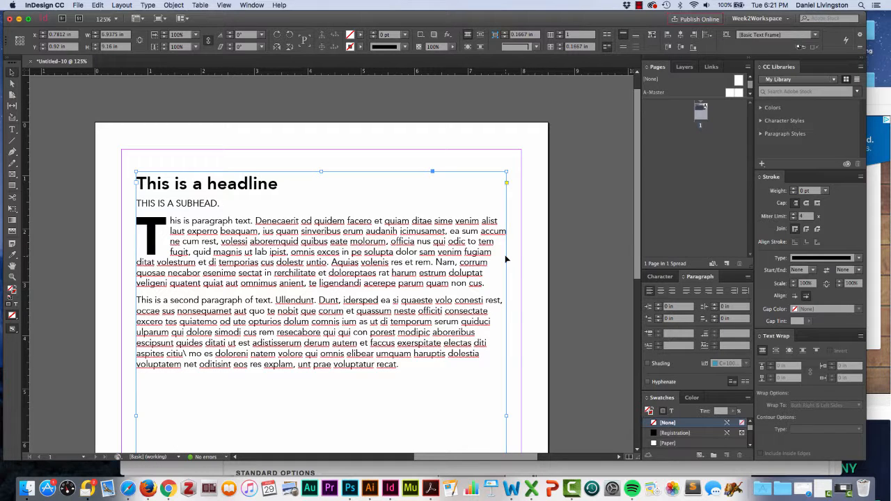
# Select the headline paragraph and turn on a rule above it in Paragraph Rules.
pyautogui.click(747, 277)
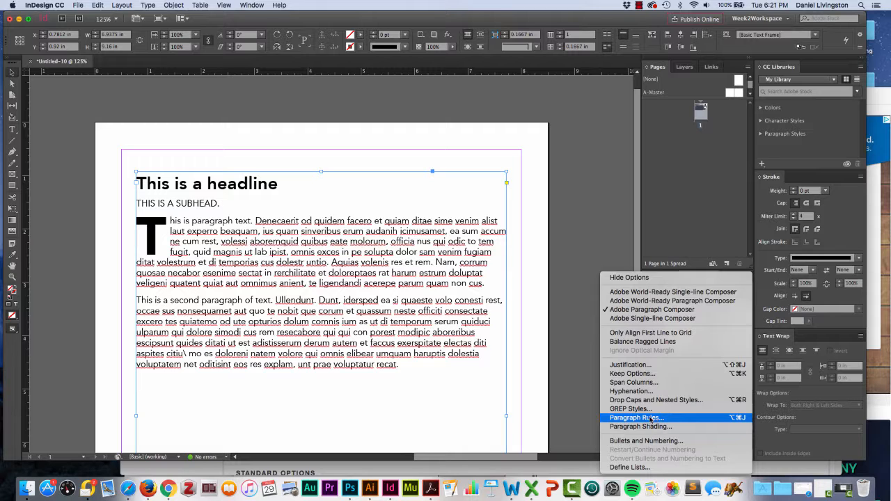
pyautogui.click(443, 288)
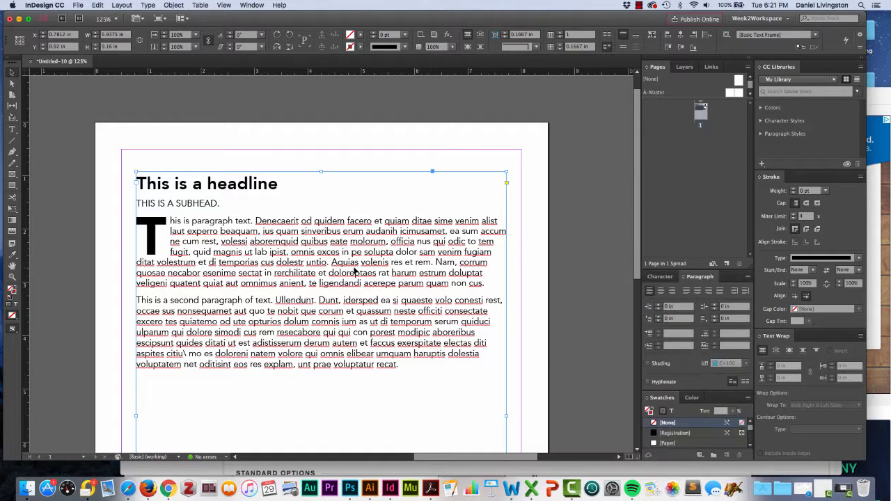
pyautogui.doubleClick(248, 190)
pyautogui.tripleClick(258, 182)
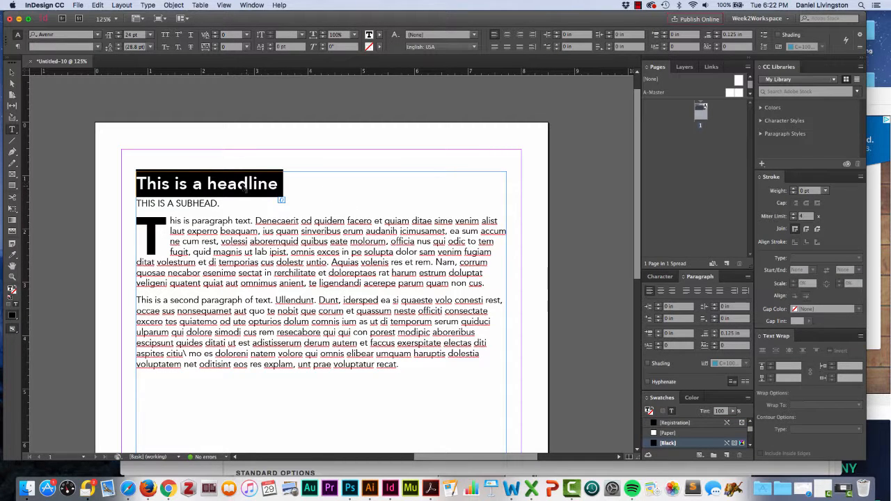
pyautogui.click(748, 277)
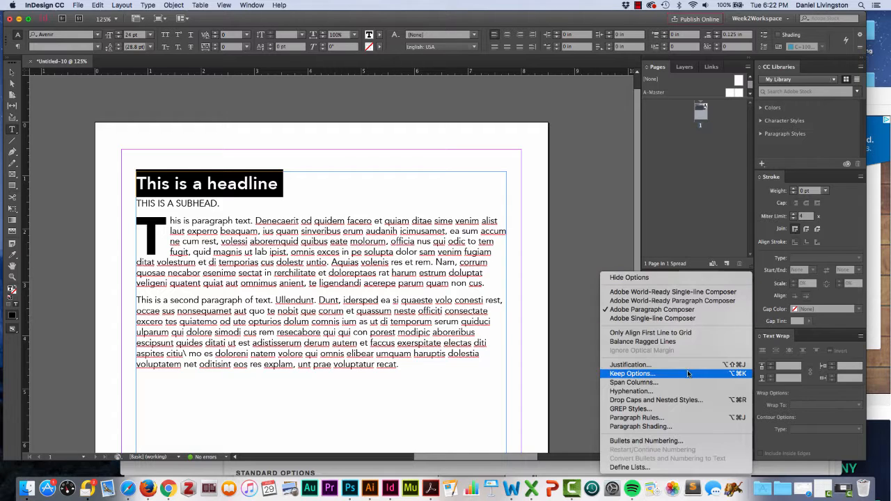
pyautogui.click(661, 418)
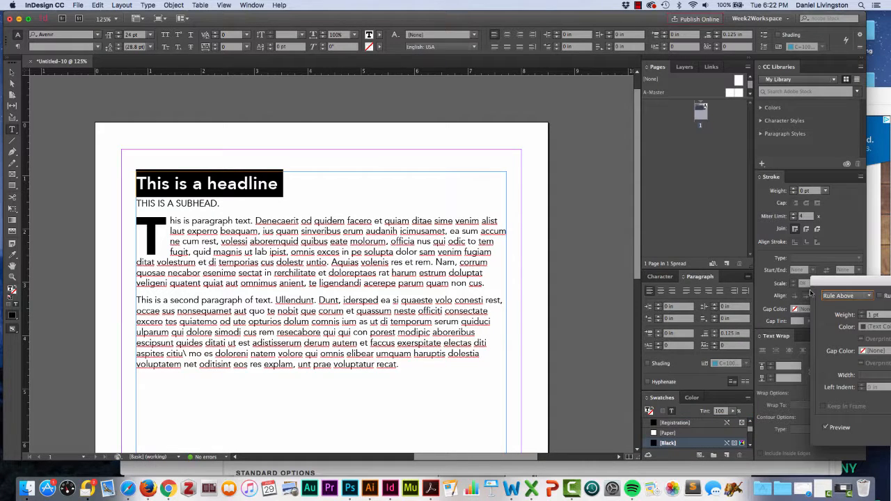
pyautogui.moveTo(472, 210); pyautogui.dragTo(420, 221)
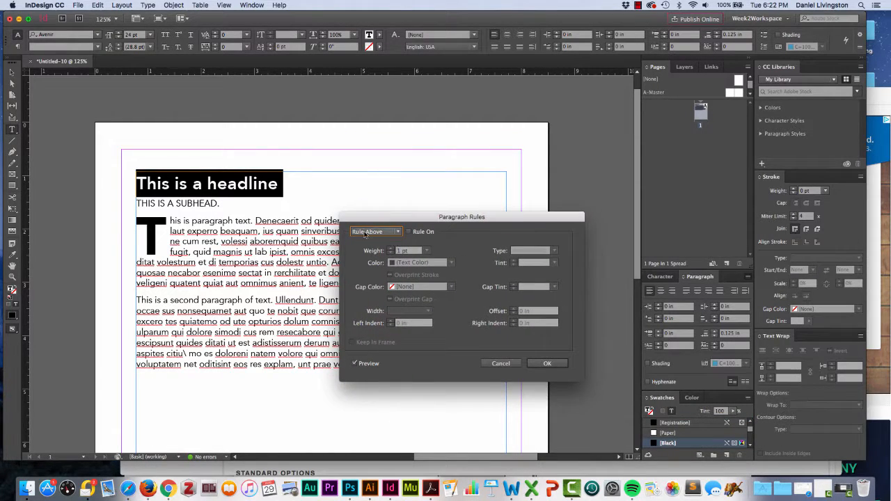
pyautogui.click(368, 233)
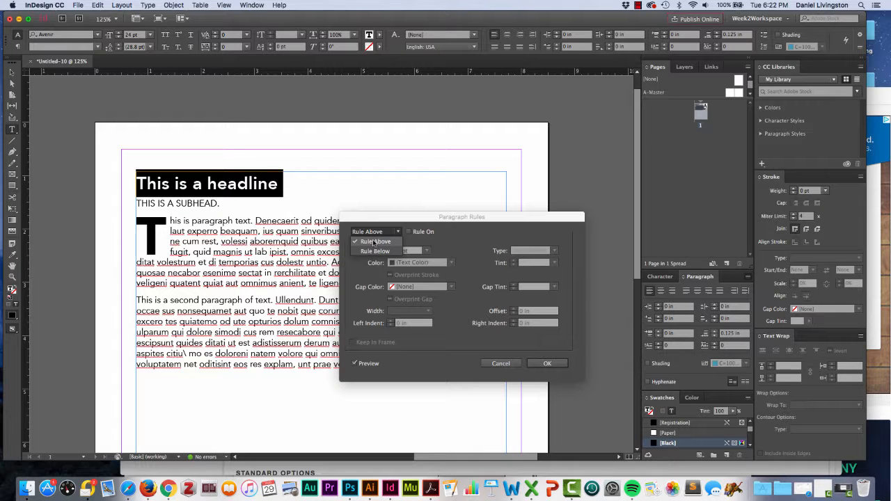
pyautogui.click(376, 242)
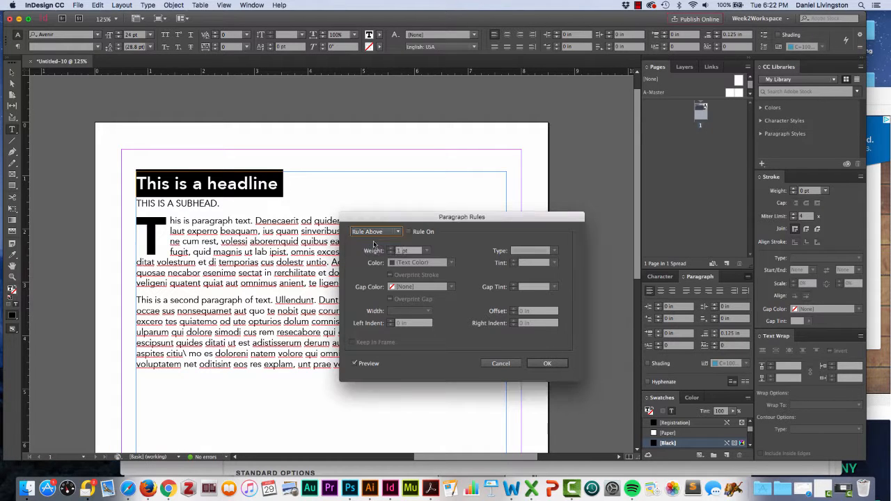
pyautogui.click(410, 232)
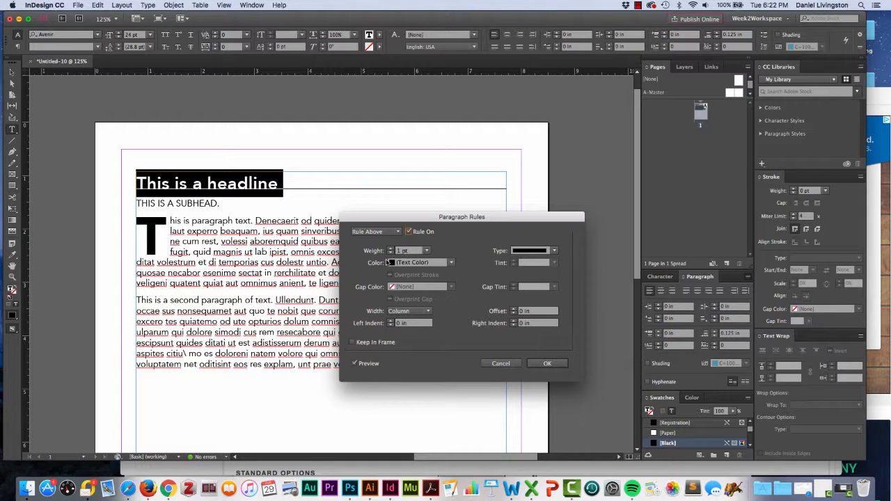
# Set the rule above to the Solid type with a 0.375 in offset.
pyautogui.click(556, 250)
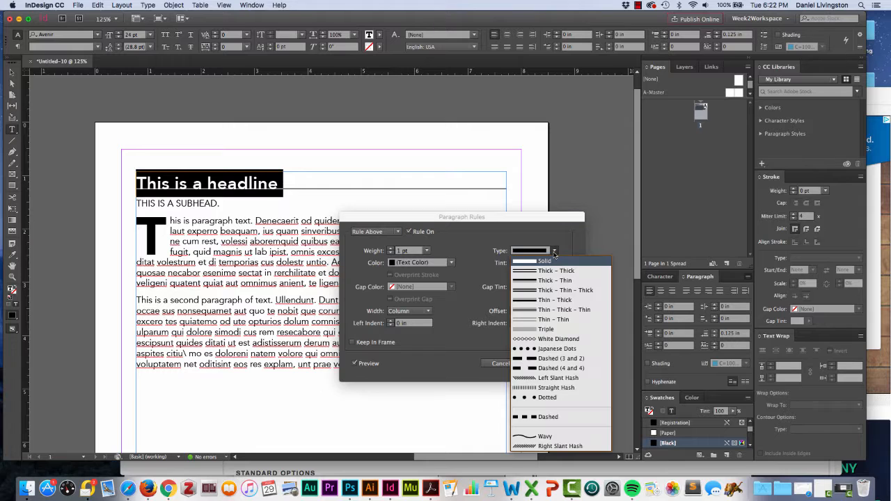
pyautogui.click(456, 260)
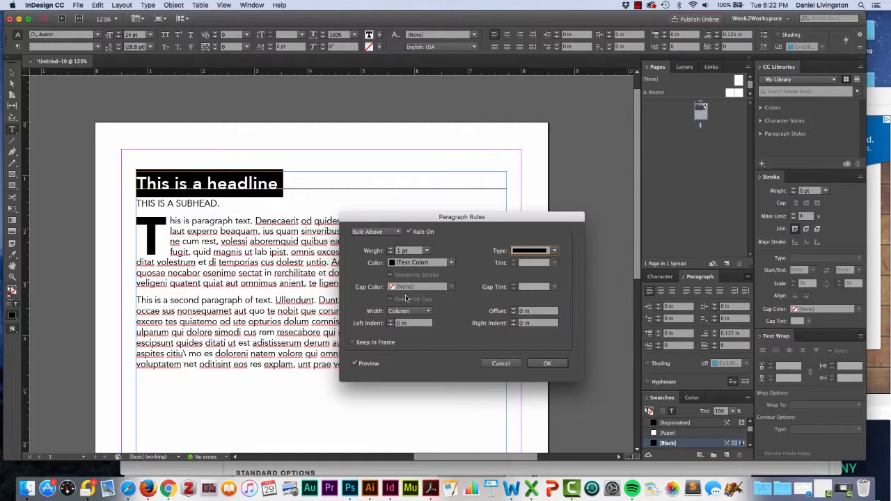
pyautogui.click(514, 308)
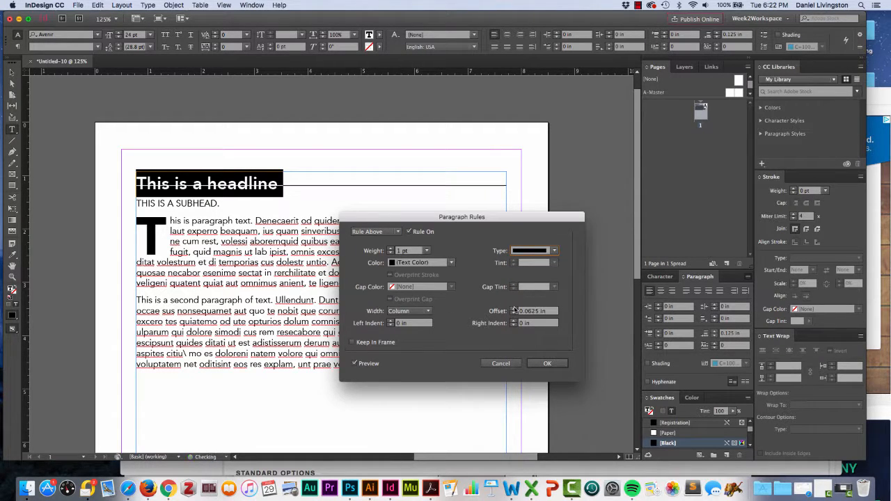
pyautogui.click(514, 308)
pyautogui.click(514, 309)
pyautogui.click(514, 309)
pyautogui.click(514, 308)
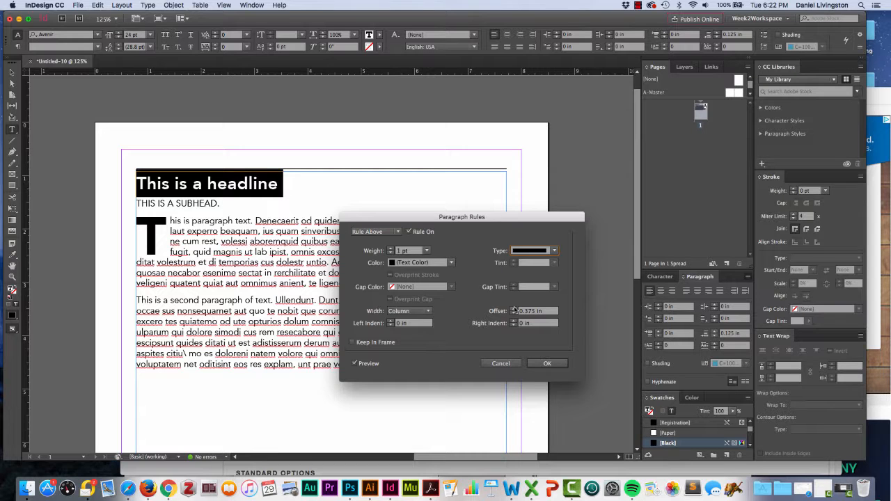
# Set the rule above's weight to 0.5 pt and confirm the paragraph rule.
pyautogui.click(426, 250)
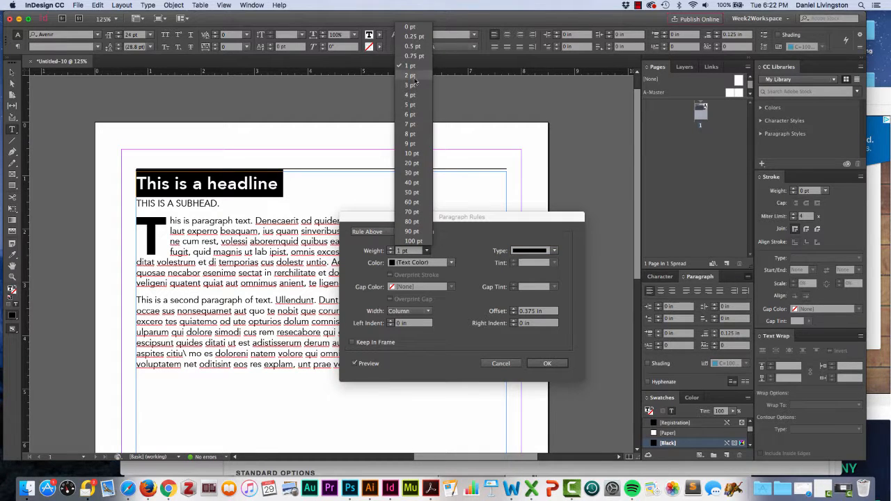
pyautogui.click(412, 46)
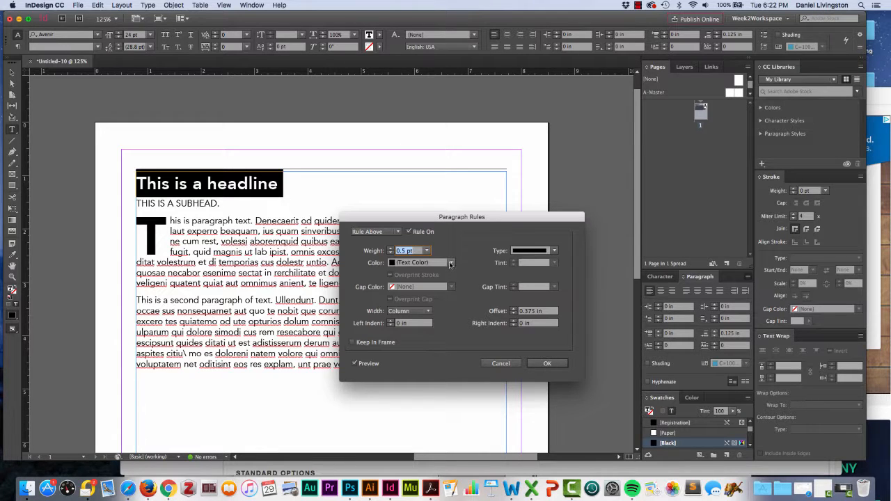
pyautogui.click(391, 321)
pyautogui.click(390, 321)
pyautogui.click(390, 321)
pyautogui.click(390, 321)
pyautogui.click(391, 326)
pyautogui.click(391, 326)
pyautogui.click(390, 326)
pyautogui.click(390, 326)
pyautogui.click(354, 364)
pyautogui.click(547, 363)
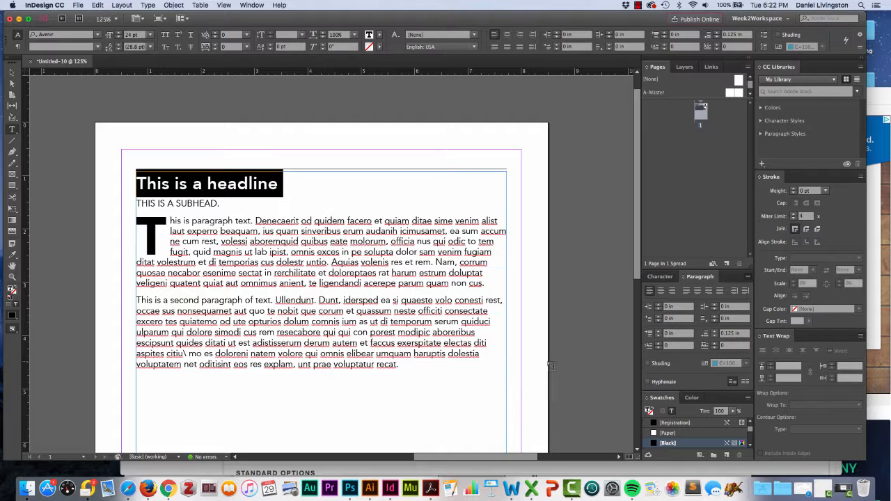
# Preview the page without guides and frame edges, then return to the normal view.
pyautogui.click(446, 322)
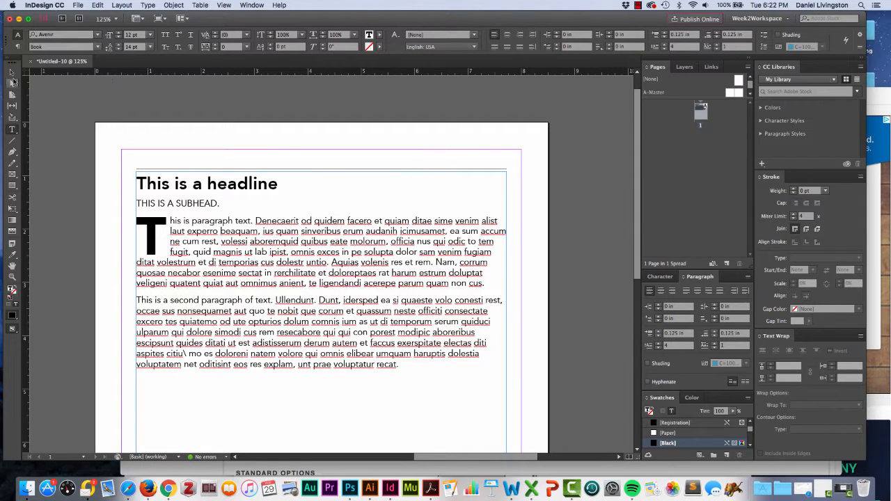
pyautogui.click(11, 72)
pyautogui.press('w')
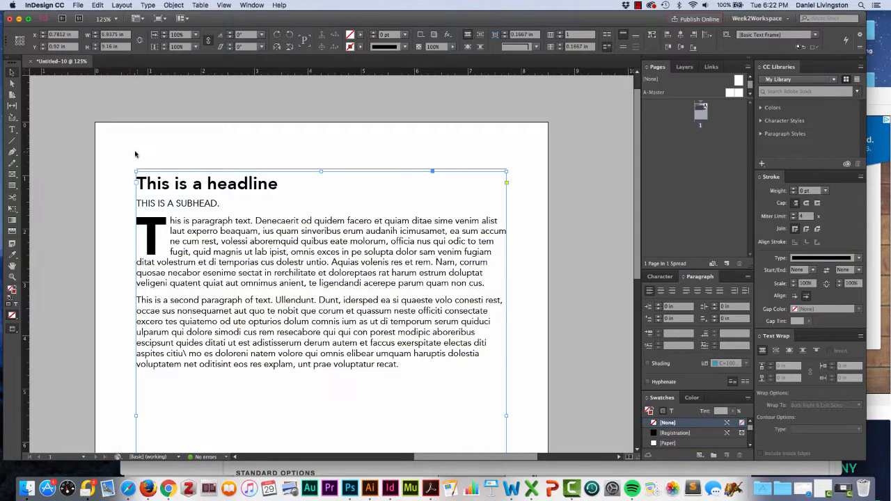
pyautogui.click(231, 151)
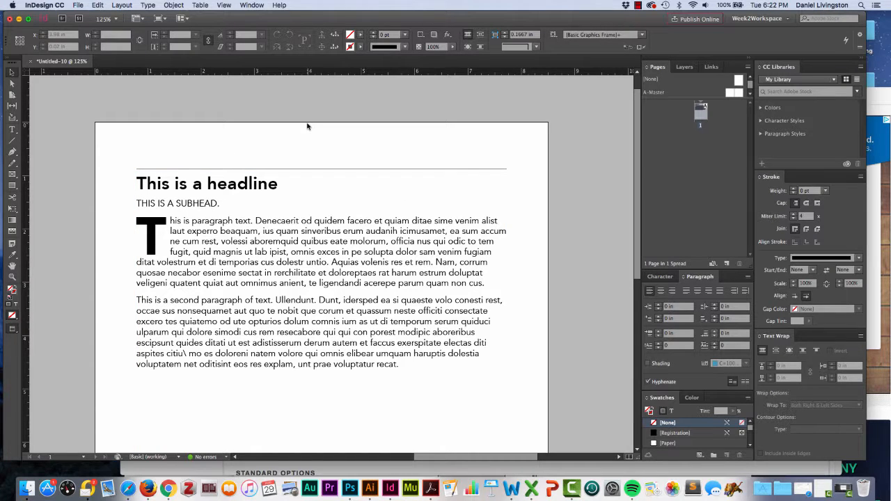
pyautogui.press('w')
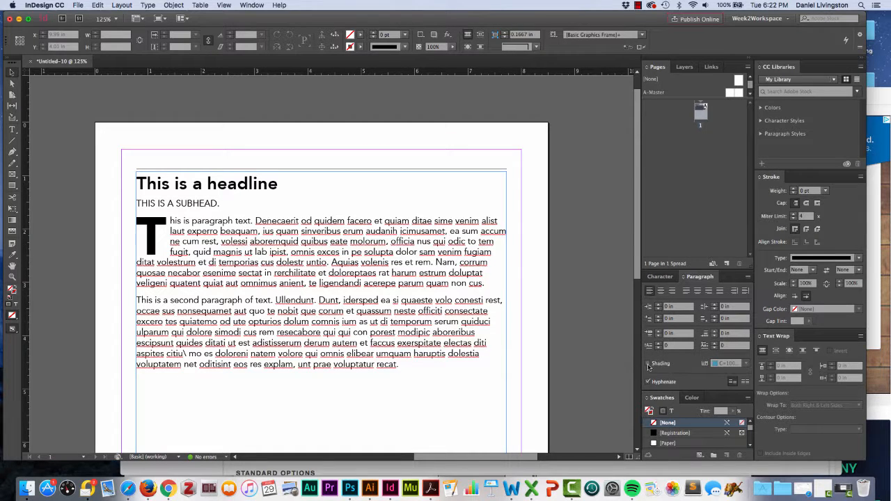
# Turn paragraph shading on and back off for the second body paragraph.
pyautogui.doubleClick(426, 324)
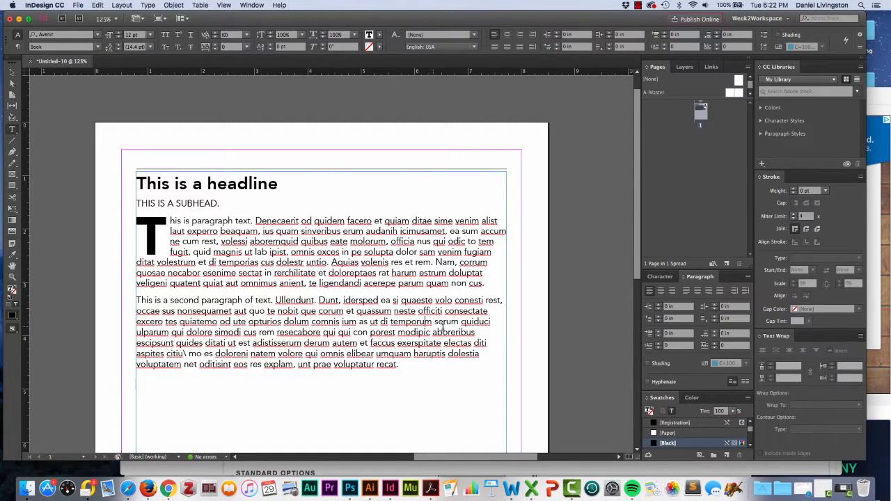
pyautogui.click(648, 364)
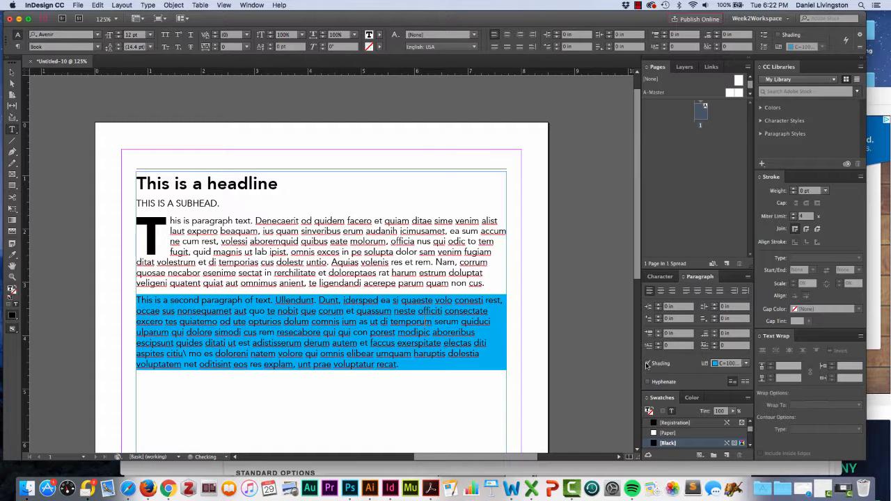
pyautogui.click(649, 365)
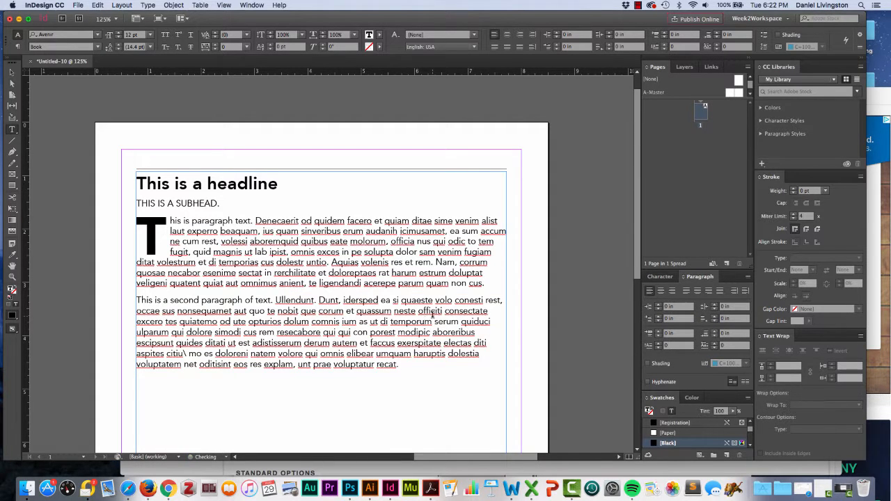
# Open Paragraph Shading for the second paragraph and turn shading on with preview.
pyautogui.click(745, 275)
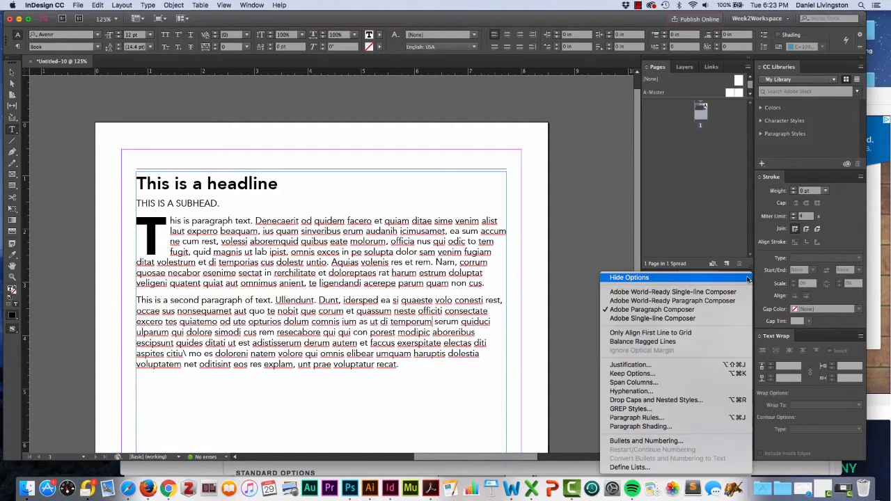
pyautogui.click(640, 426)
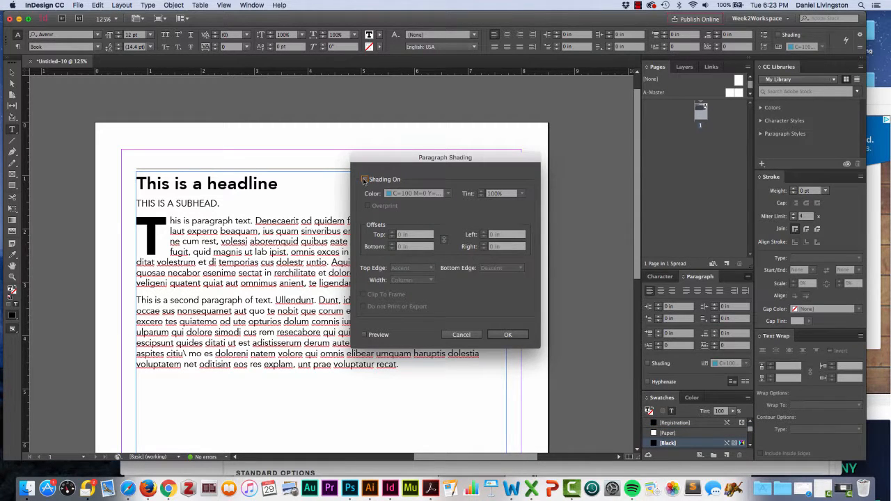
pyautogui.click(365, 179)
pyautogui.moveTo(387, 161); pyautogui.dragTo(608, 161)
pyautogui.click(500, 328)
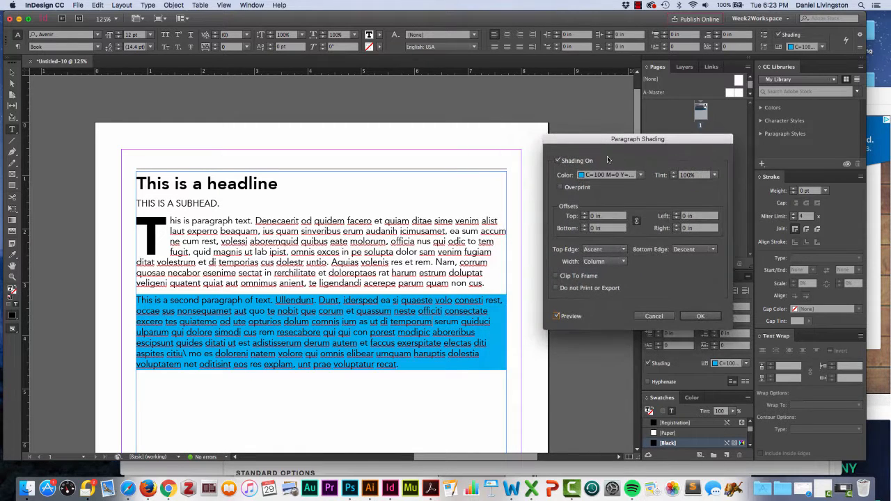
# Try raising the shading offsets to 0.1875 in, then set them back to 0 in.
pyautogui.click(585, 214)
pyautogui.click(585, 214)
pyautogui.click(585, 214)
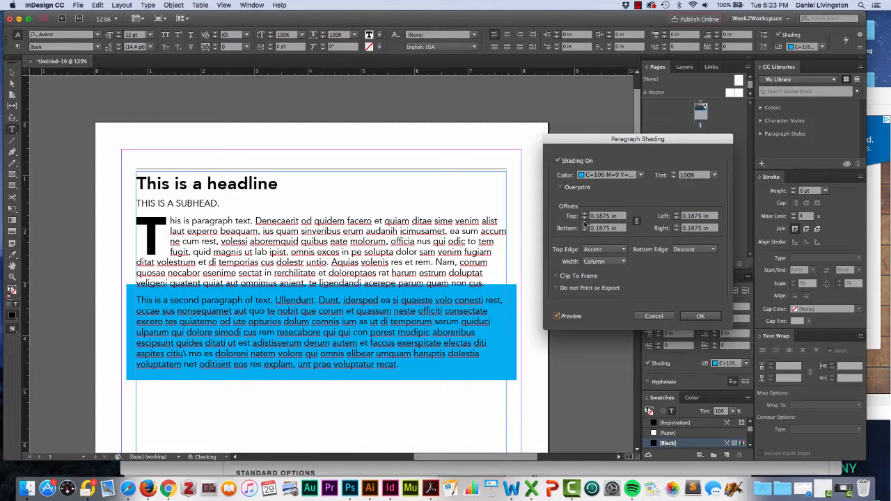
pyautogui.click(585, 218)
pyautogui.click(585, 218)
pyautogui.click(585, 218)
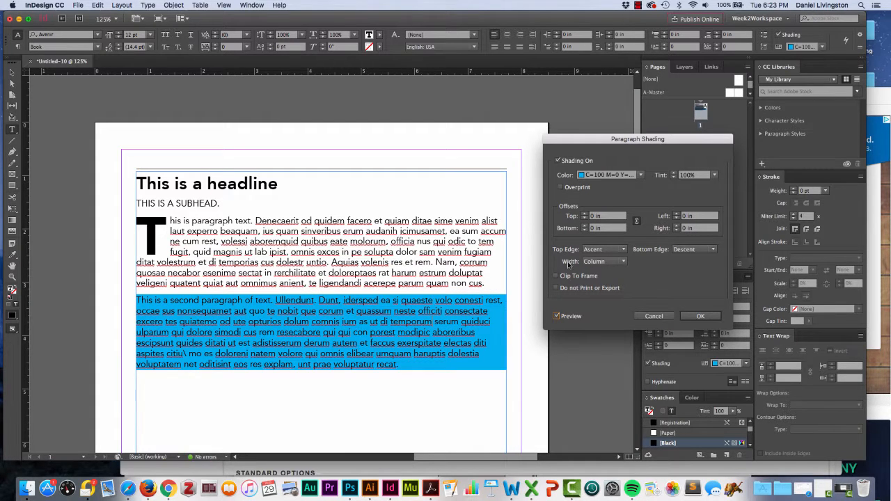
# Set the shading width to Text and bottom edge to Descent, then cancel the dialog.
pyautogui.click(603, 262)
pyautogui.click(599, 280)
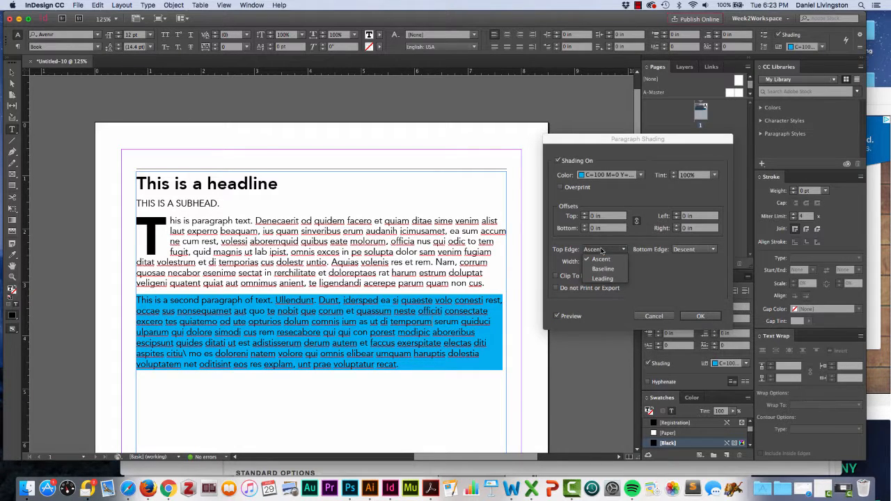
pyautogui.click(691, 250)
pyautogui.click(692, 259)
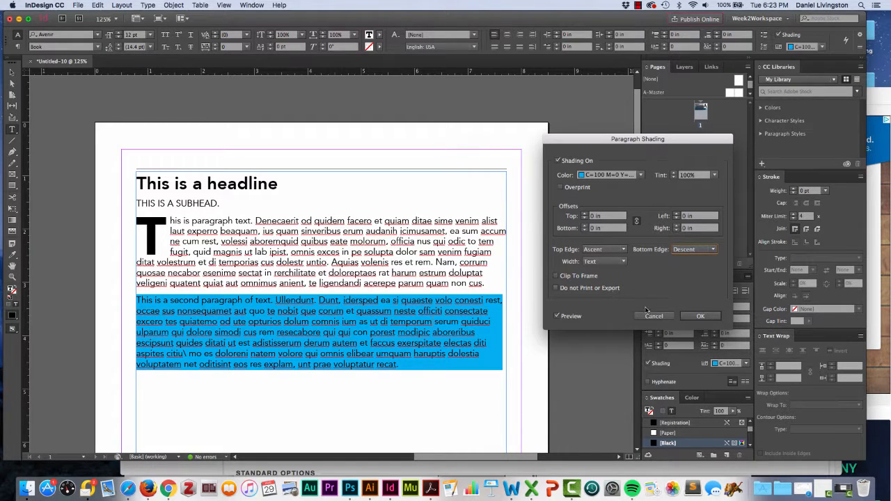
pyautogui.click(652, 317)
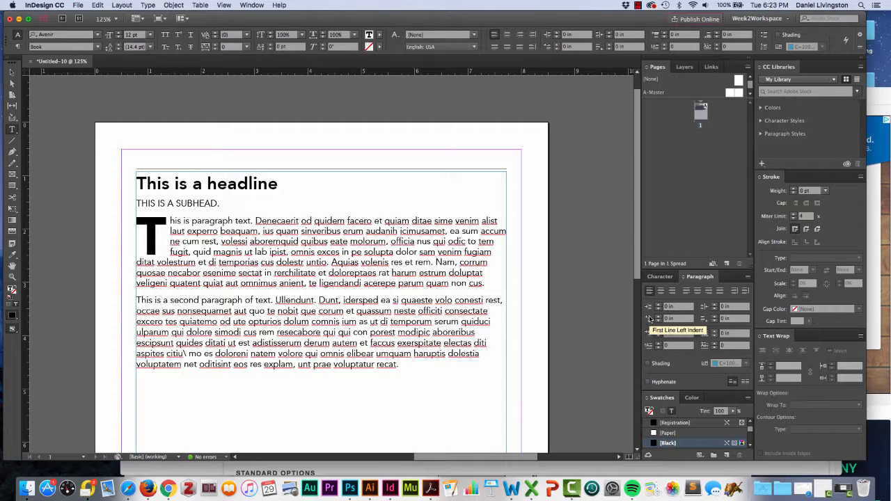